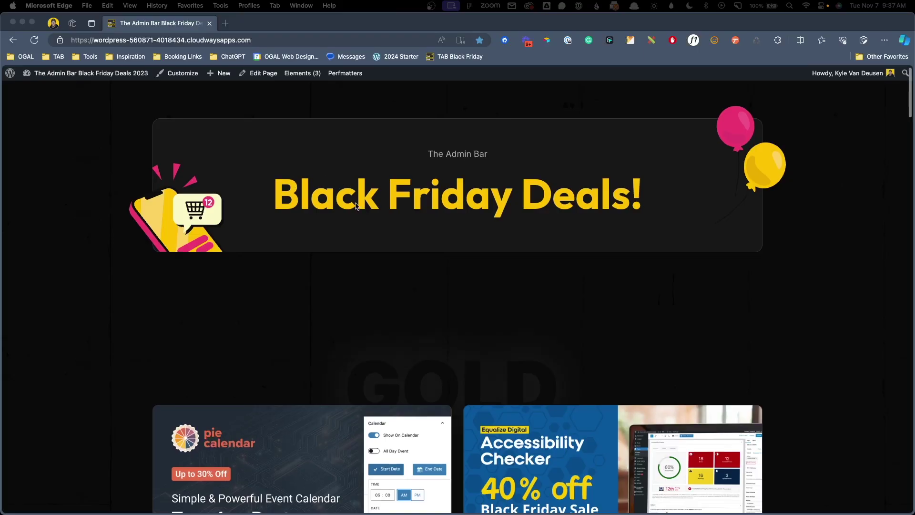
- Scroll through the live deal cards on the Black Friday deals page
{"action": "scroll", "coordinate": [372, 218], "scroll_direction": "down", "scroll_amount": 4}
{"action": "scroll", "coordinate": [374, 220], "scroll_direction": "down", "scroll_amount": 14}
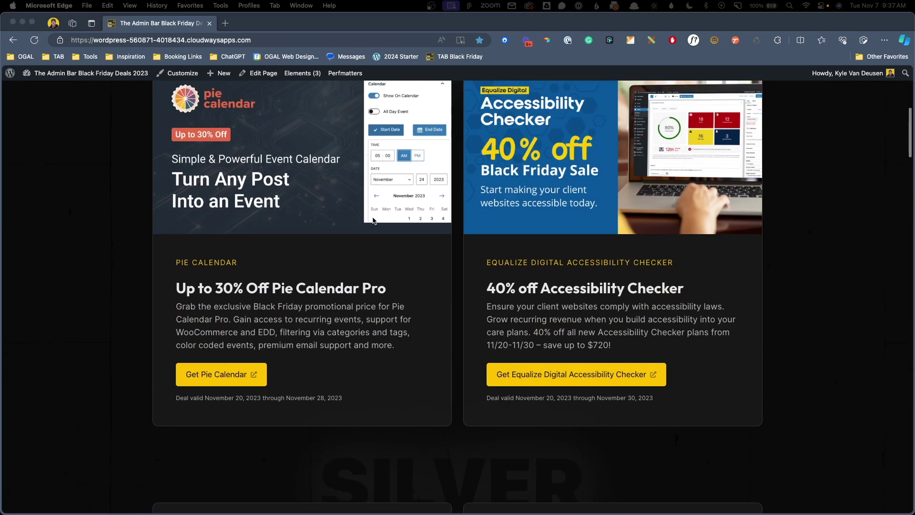
{"action": "scroll", "coordinate": [389, 220], "scroll_direction": "up", "scroll_amount": 6}
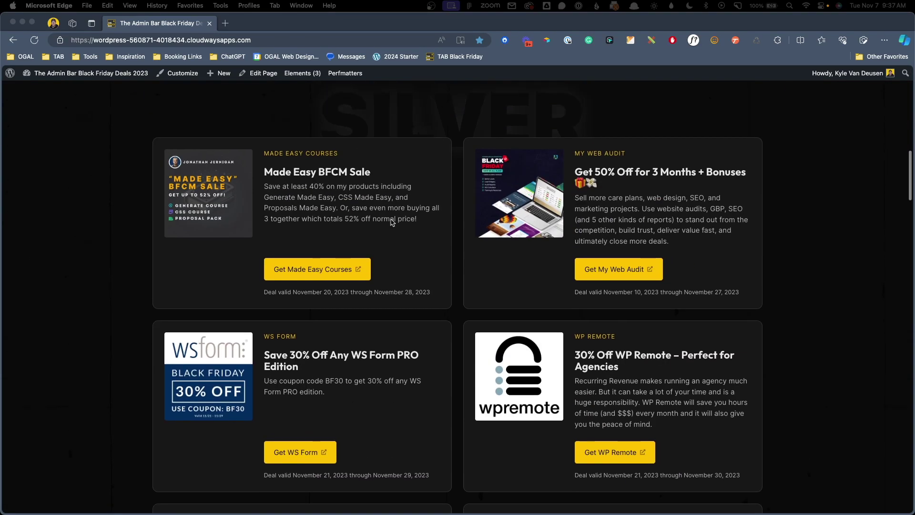
{"action": "scroll", "coordinate": [567, 216], "scroll_direction": "down", "scroll_amount": 4}
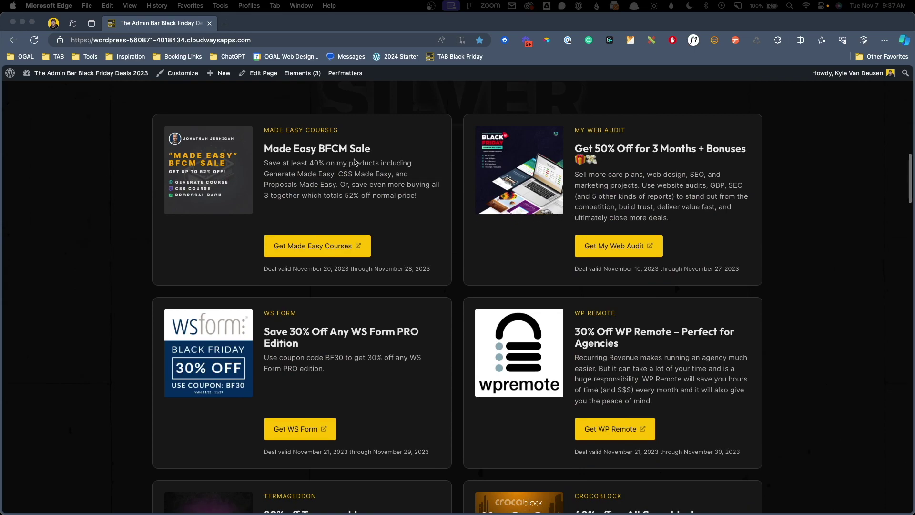
{"action": "scroll", "coordinate": [560, 219], "scroll_direction": "down", "scroll_amount": 13}
{"action": "scroll", "coordinate": [580, 312], "scroll_direction": "down", "scroll_amount": 6}
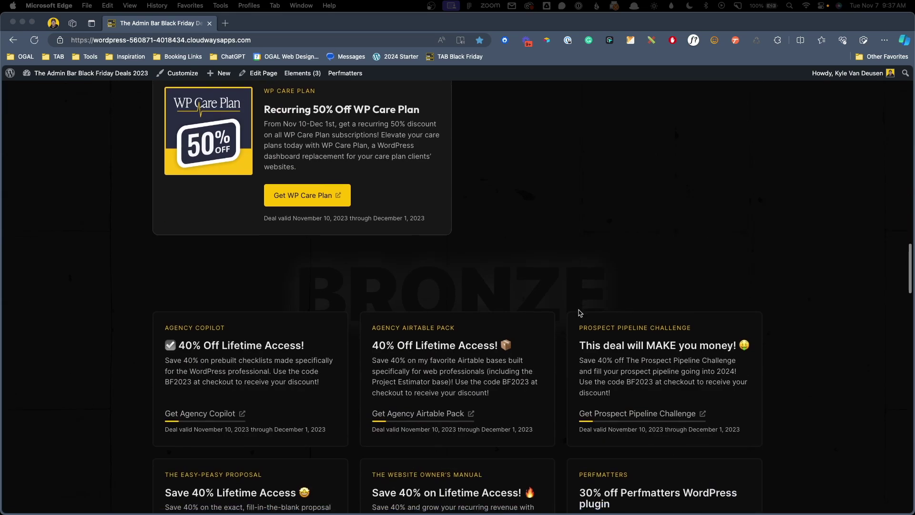
{"action": "scroll", "coordinate": [377, 291], "scroll_direction": "down", "scroll_amount": 2}
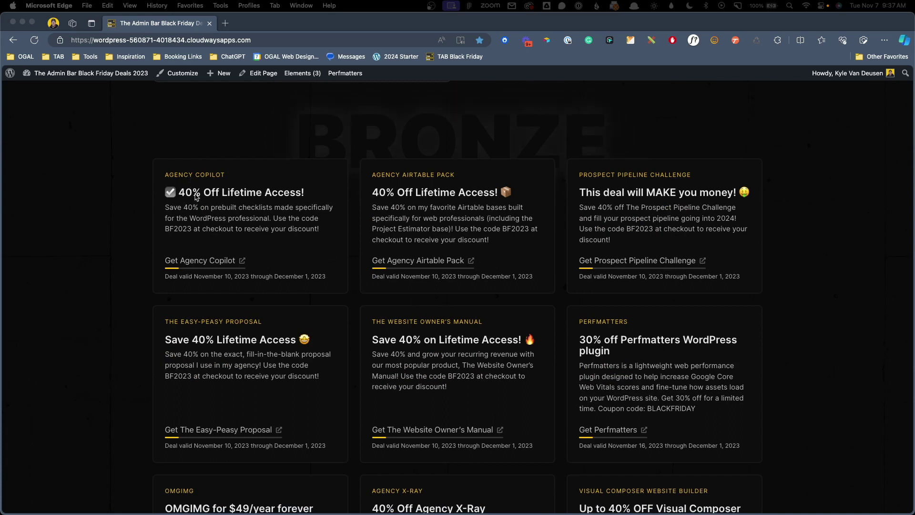
- Highlight the Agency Copilot description and label, and text near The Website Owner's Manual
{"action": "left_click_drag", "start_coordinate": [241, 219], "coordinate": [221, 202]}
{"action": "left_click", "coordinate": [215, 204]}
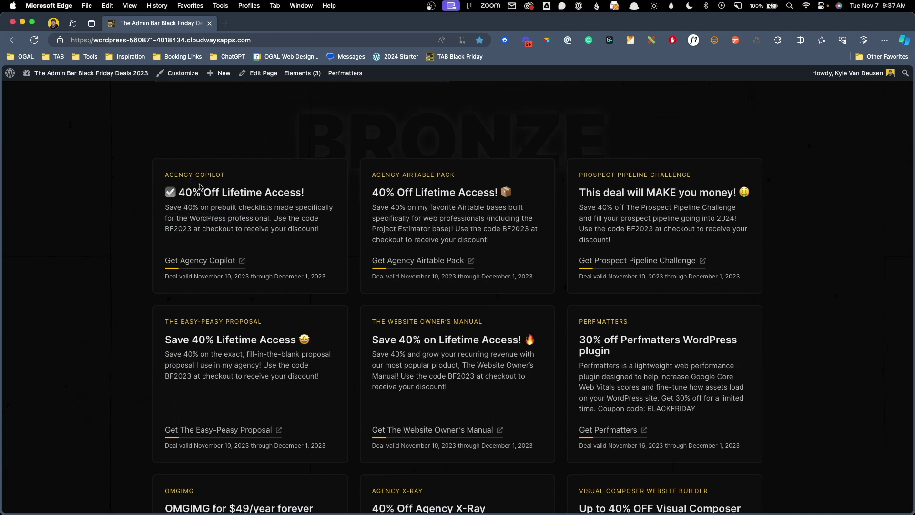
{"action": "left_click_drag", "start_coordinate": [177, 173], "coordinate": [210, 174]}
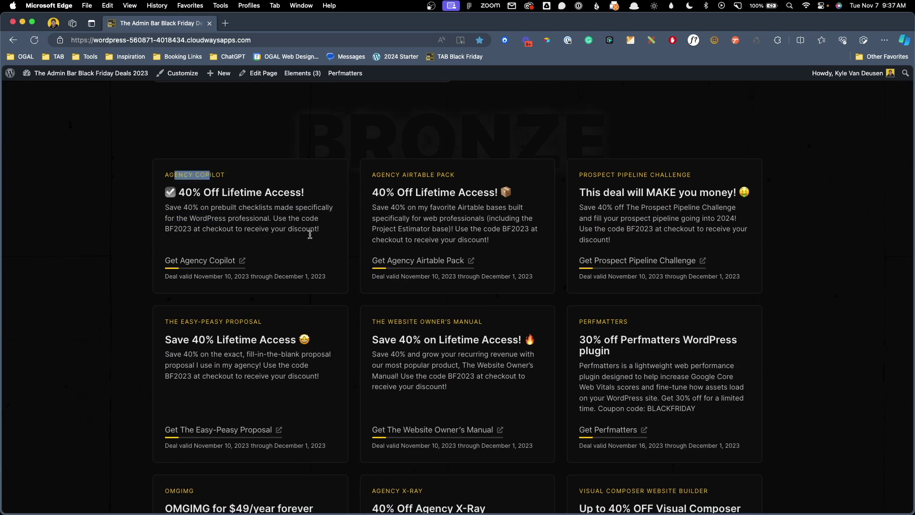
{"action": "left_click", "coordinate": [382, 318]}
{"action": "left_click_drag", "start_coordinate": [470, 321], "coordinate": [491, 328]}
{"action": "left_click", "coordinate": [491, 327]}
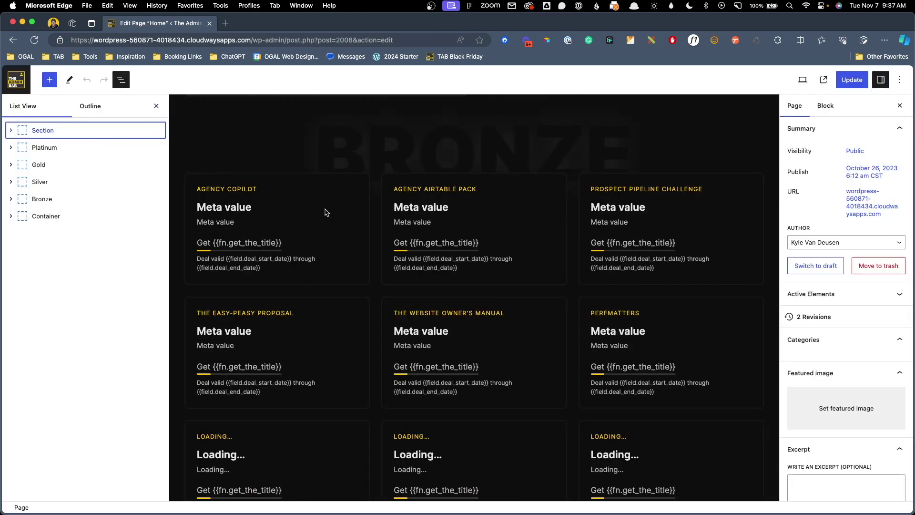
- Select the Bronze Query Loop, starting from a card's Deal valid block and its Post Template
{"action": "left_click", "coordinate": [241, 261]}
{"action": "left_click", "coordinate": [206, 237]}
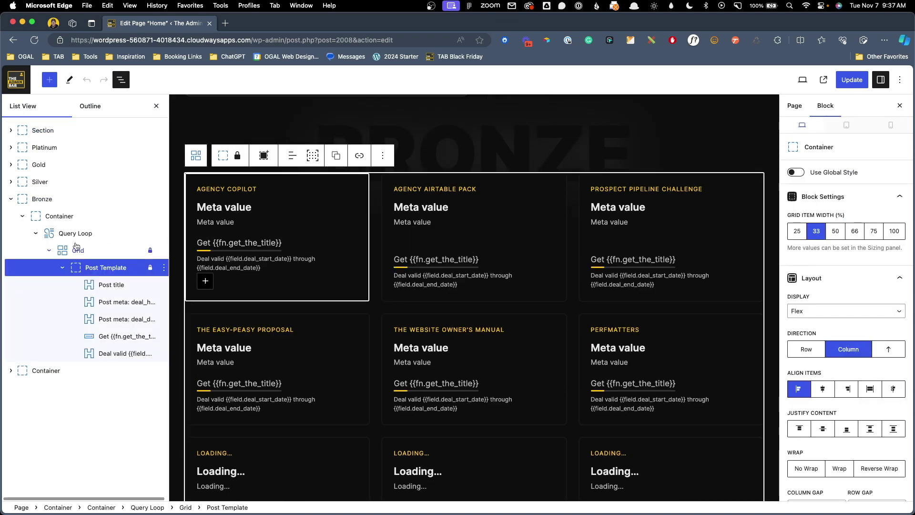
{"action": "left_click", "coordinate": [75, 233]}
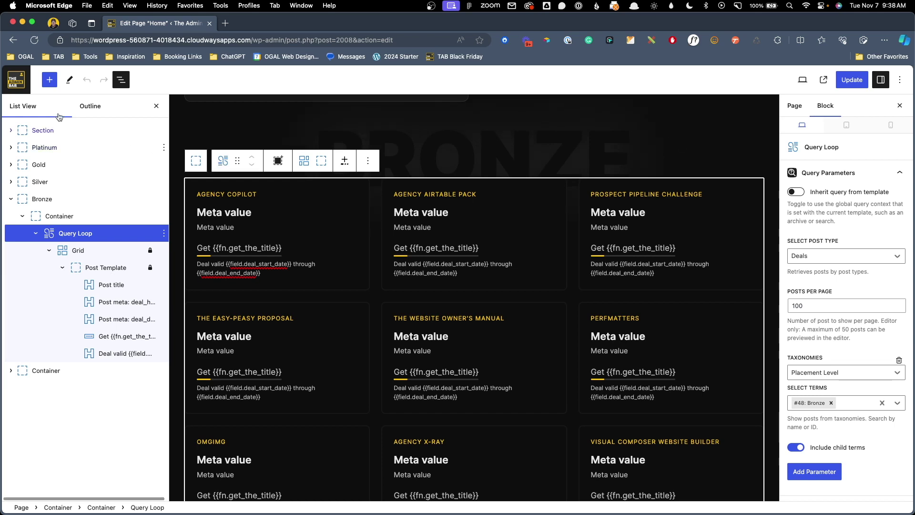
- Create a hierarchical ACF taxonomy labelled Origins / Origin with key origin, and save it
{"action": "left_click", "coordinate": [25, 86]}
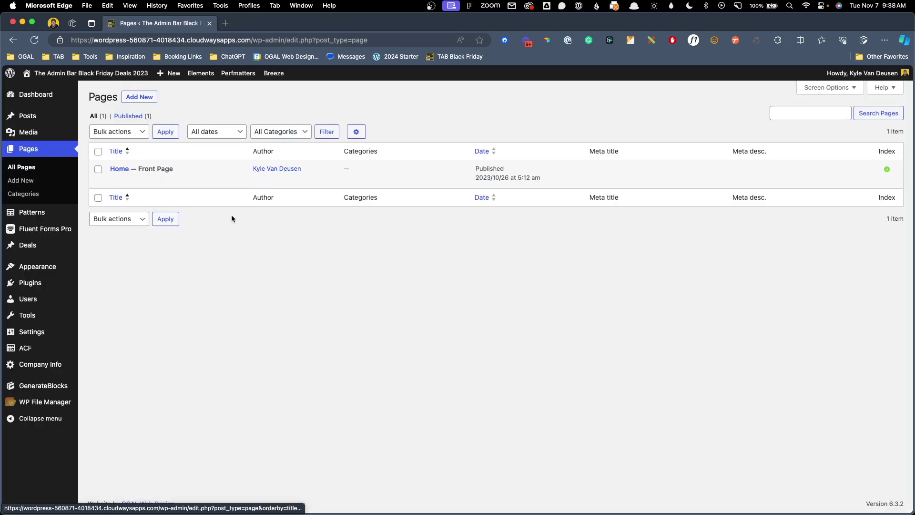
{"action": "mouse_move", "coordinate": [31, 349]}
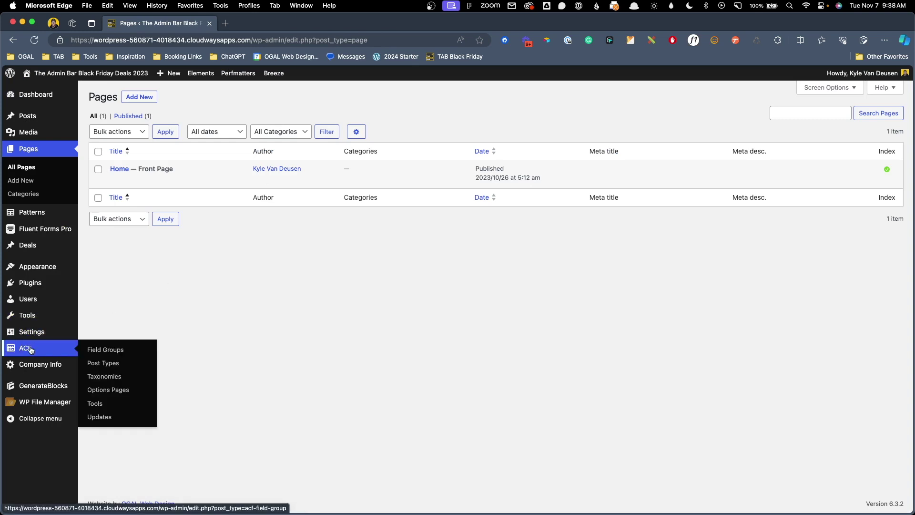
{"action": "left_click", "coordinate": [101, 377]}
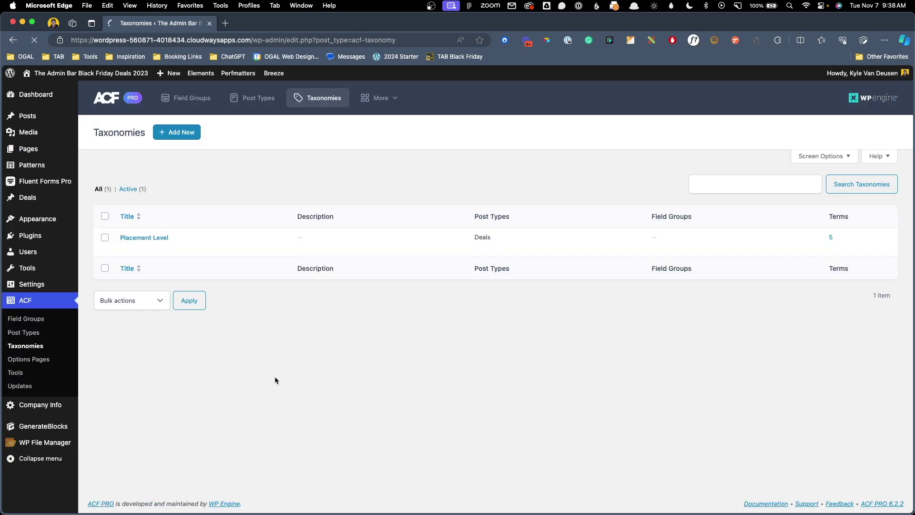
{"action": "left_click", "coordinate": [169, 130]}
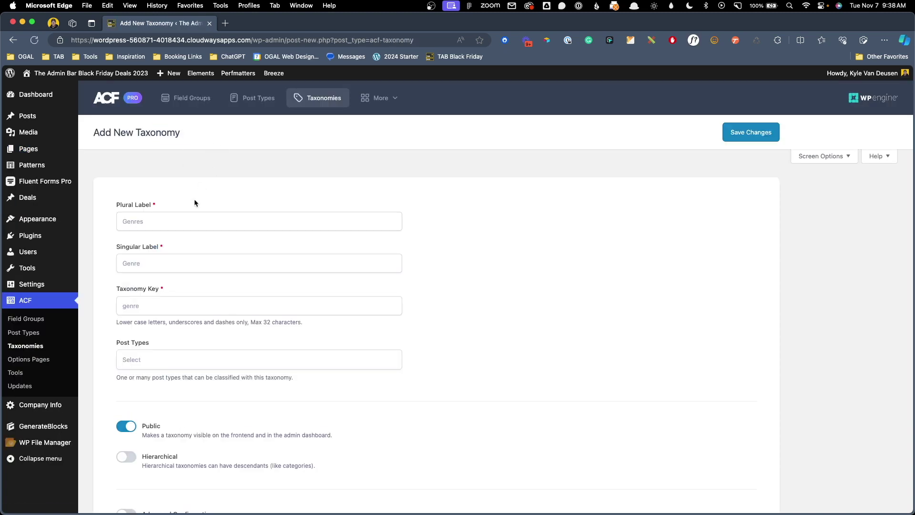
{"action": "left_click", "coordinate": [192, 220]}
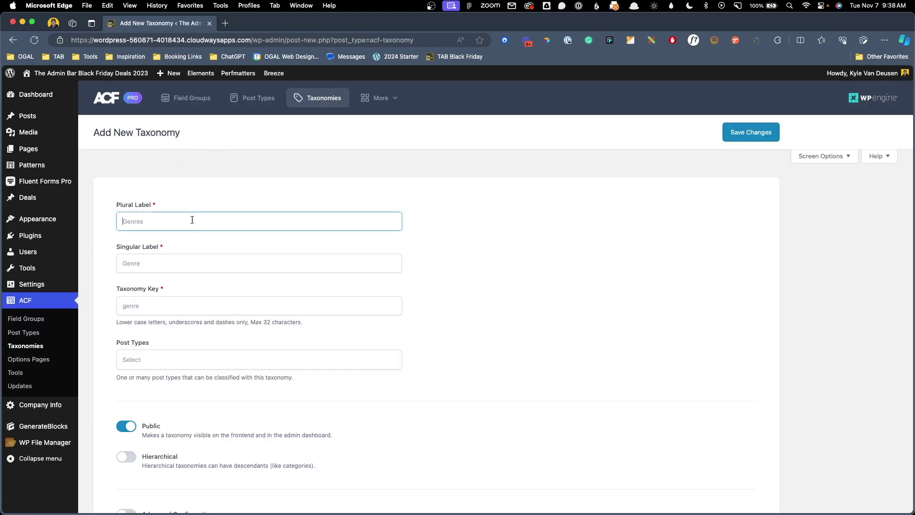
{"action": "type", "text": "Origins"}
{"action": "left_click", "coordinate": [123, 263]}
{"action": "type", "text": "O"}
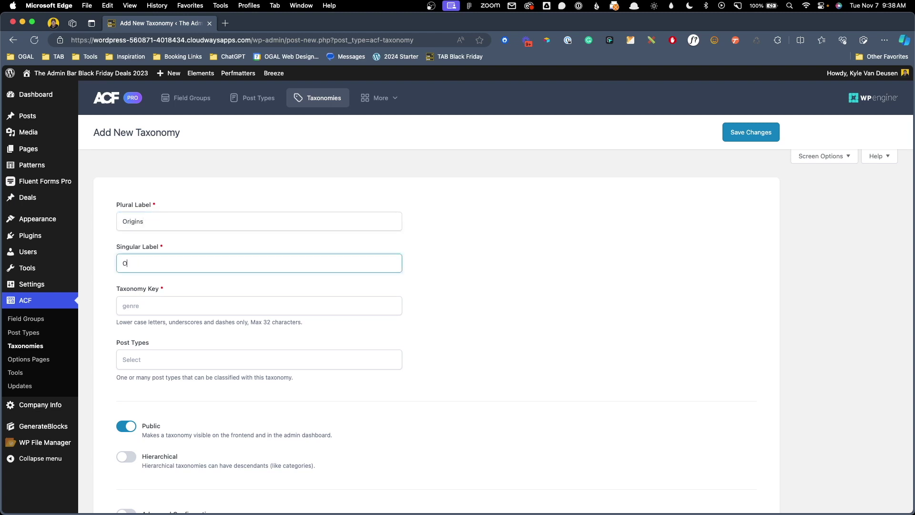
{"action": "key", "text": "Tab"}
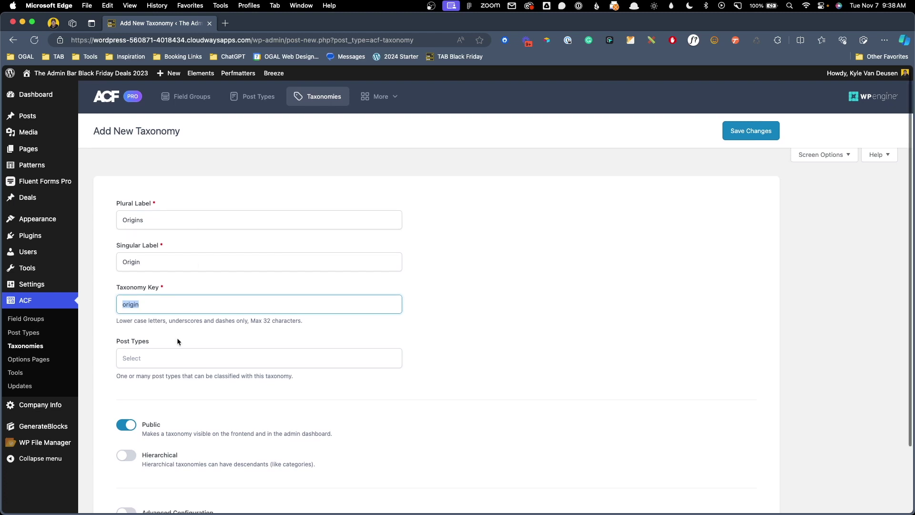
{"action": "scroll", "coordinate": [176, 338], "scroll_direction": "down", "scroll_amount": 1}
{"action": "left_click", "coordinate": [126, 444]}
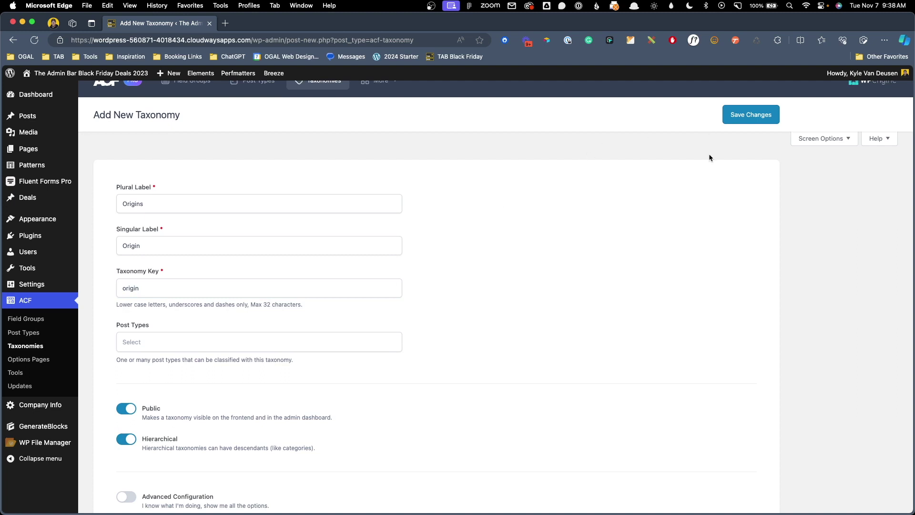
{"action": "left_click", "coordinate": [746, 115]}
- Attach the Origins taxonomy to the Deal post type and save again
{"action": "left_click", "coordinate": [219, 362]}
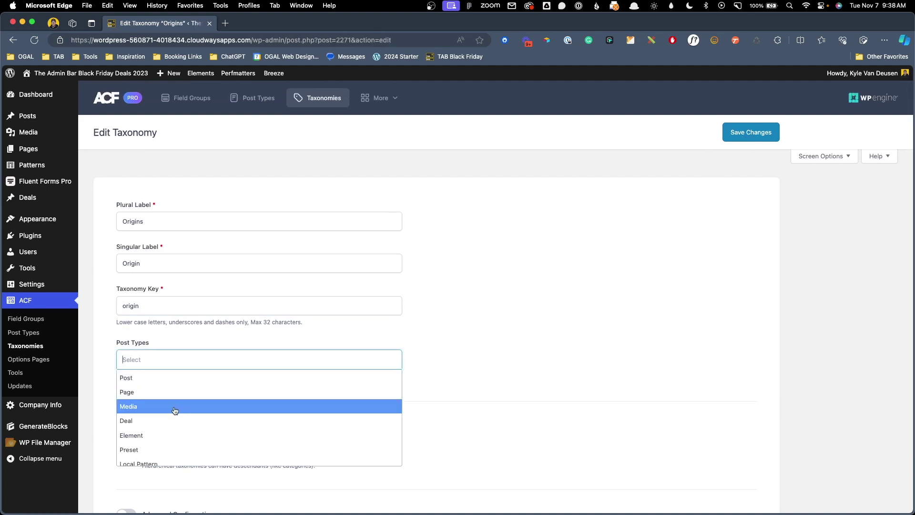
{"action": "left_click", "coordinate": [125, 422]}
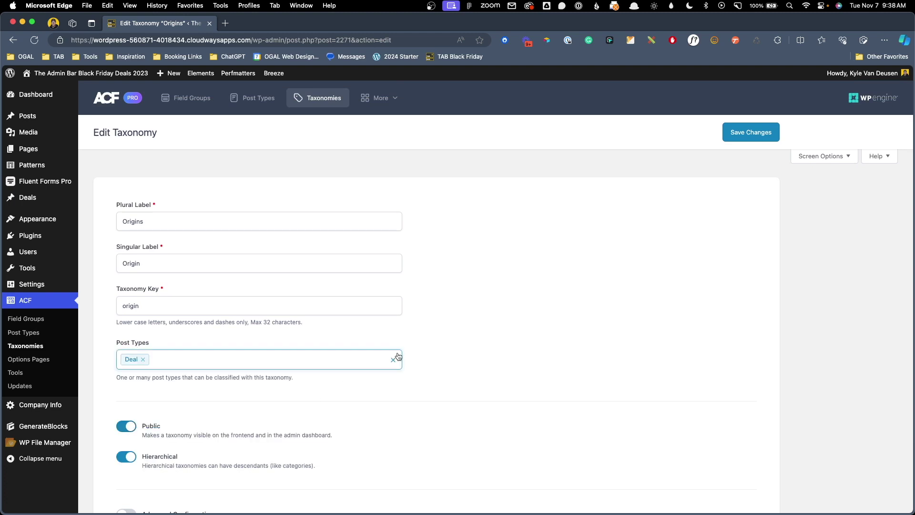
{"action": "left_click", "coordinate": [742, 132]}
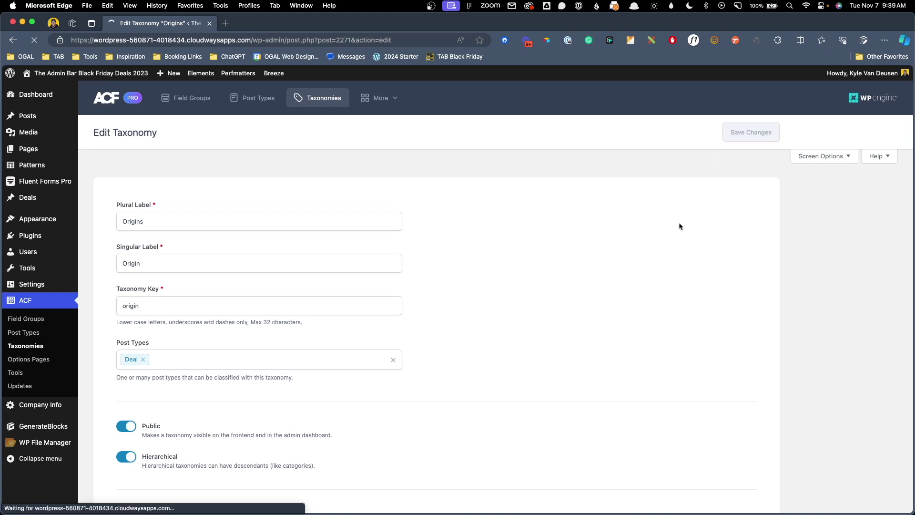
{"action": "mouse_move", "coordinate": [39, 203]}
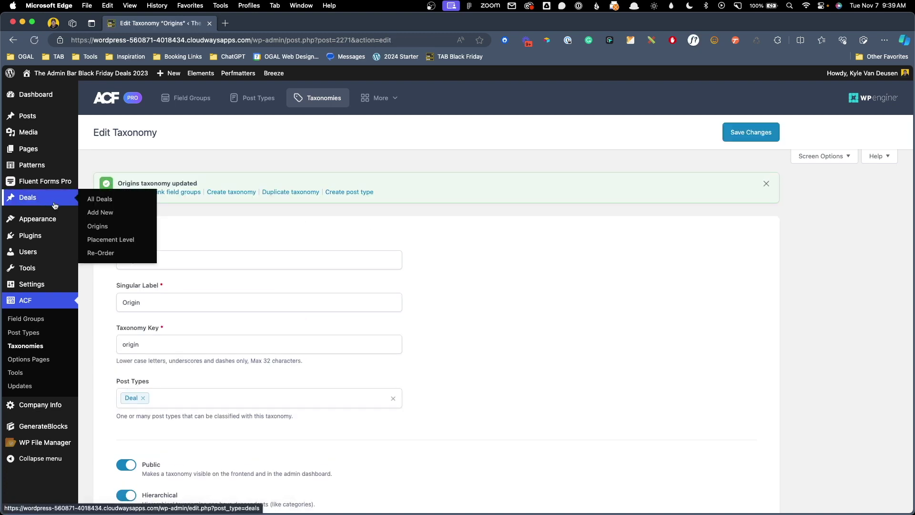
- Add the term 'Internal' under Deals > Origins and reload the terms list
{"action": "left_click", "coordinate": [104, 231]}
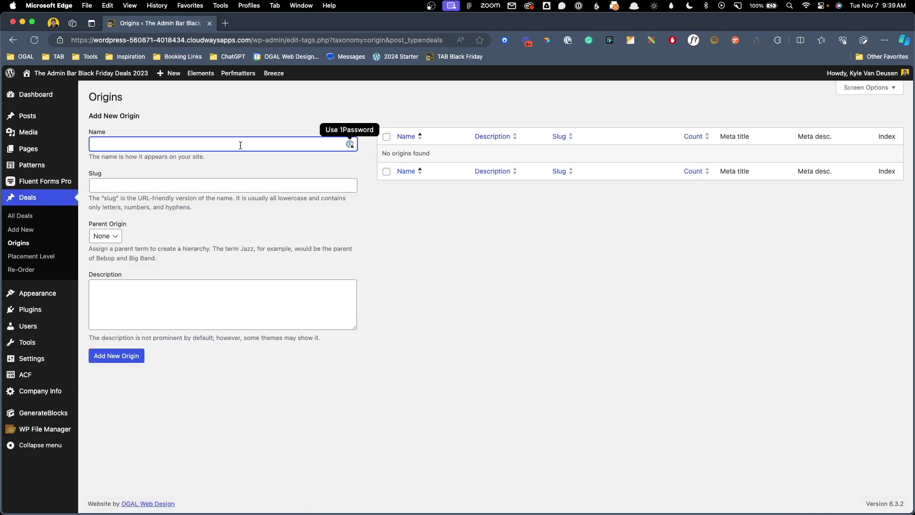
{"action": "type", "text": "Internal"}
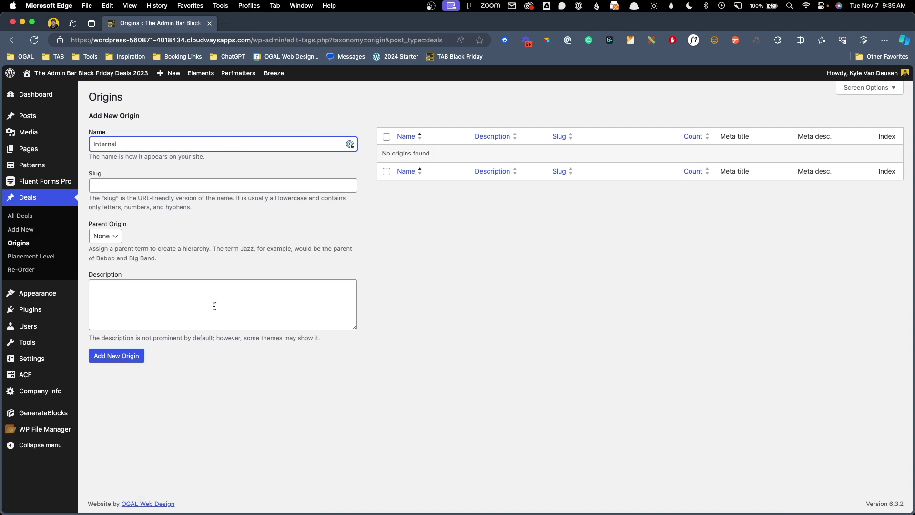
{"action": "left_click", "coordinate": [125, 357]}
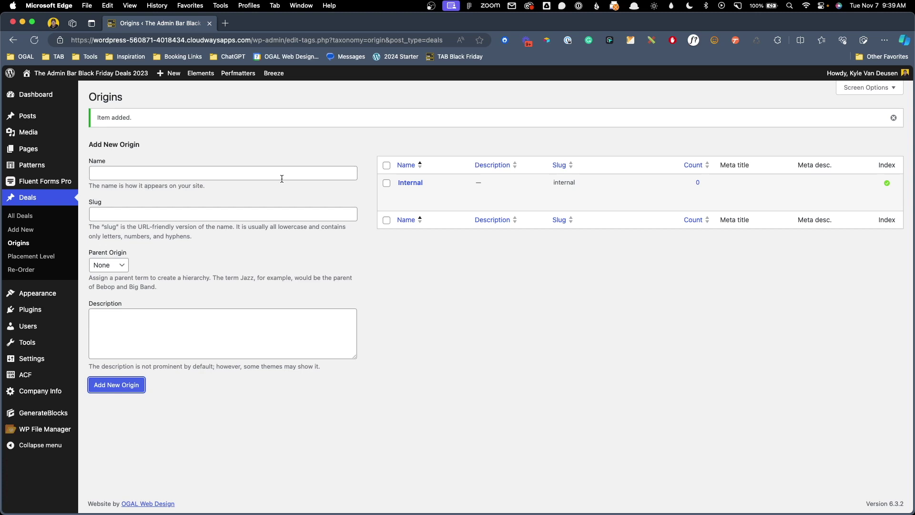
{"action": "key", "text": "super+r"}
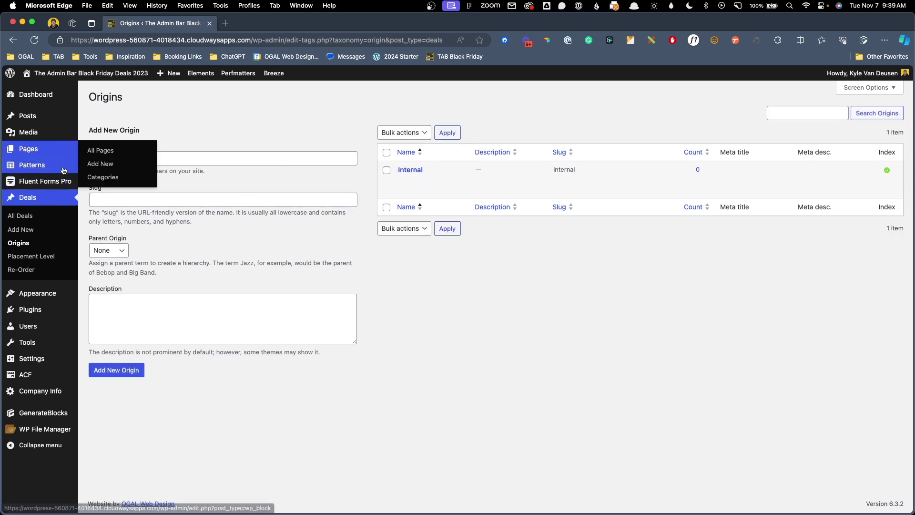
- Tick the Internal origin on the Agency Copilot deal, update it, and view the live site
{"action": "left_click", "coordinate": [23, 215]}
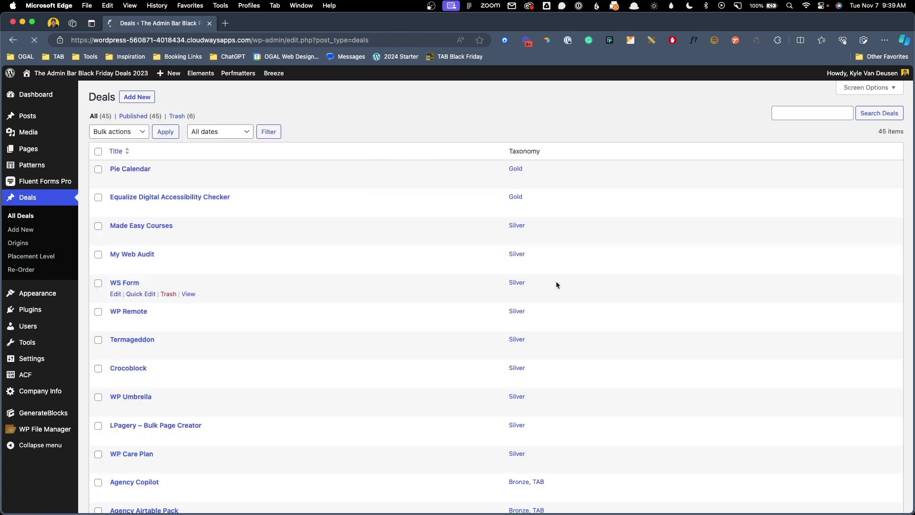
{"action": "scroll", "coordinate": [385, 291], "scroll_direction": "down", "scroll_amount": 5}
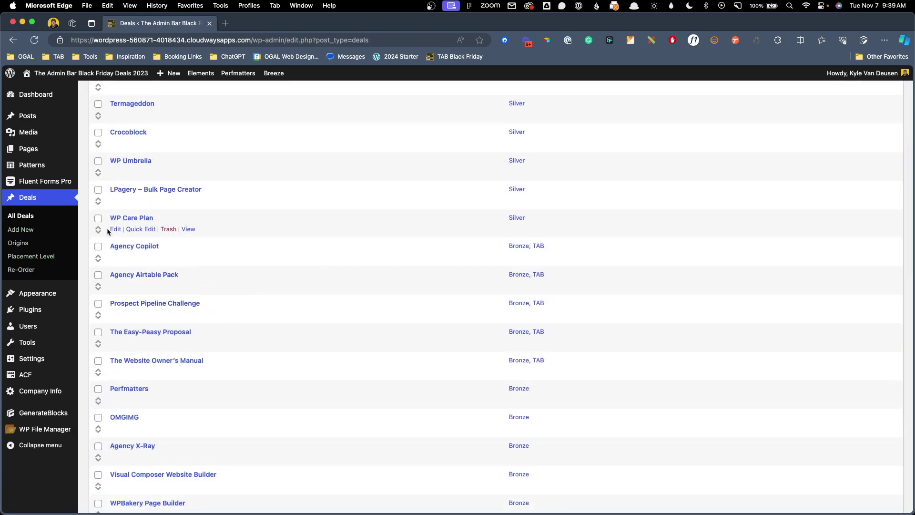
{"action": "left_click", "coordinate": [115, 258]}
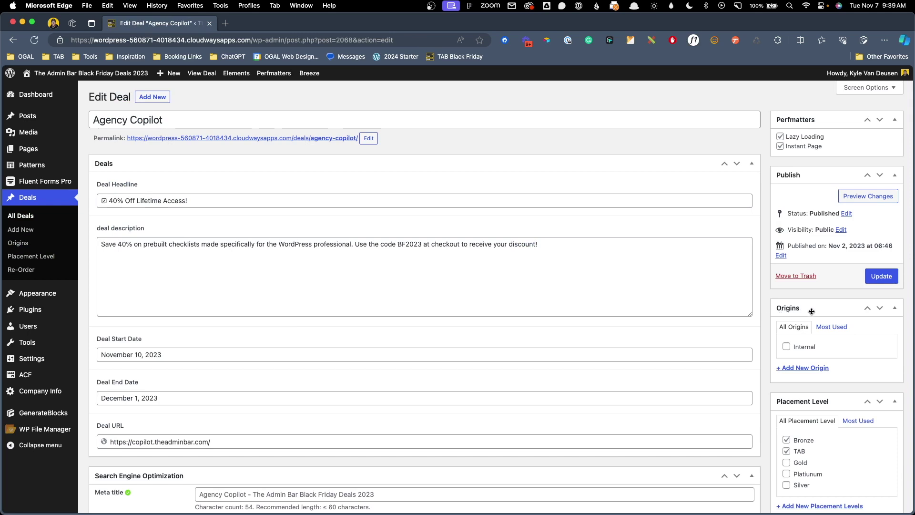
{"action": "left_click", "coordinate": [787, 348]}
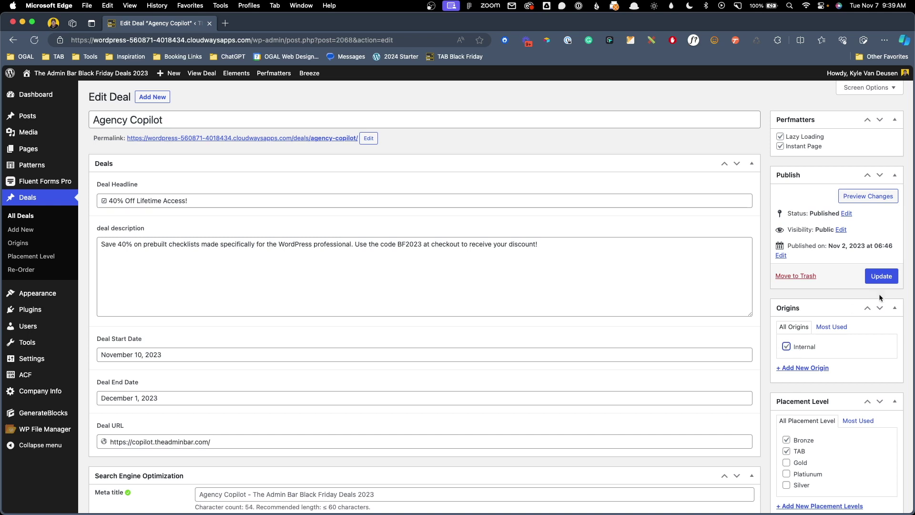
{"action": "left_click", "coordinate": [883, 277]}
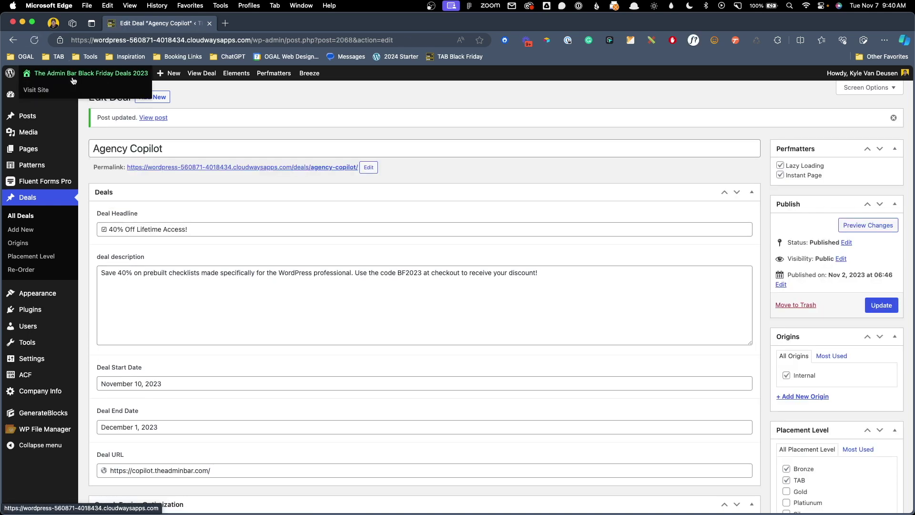
{"action": "left_click", "coordinate": [74, 94]}
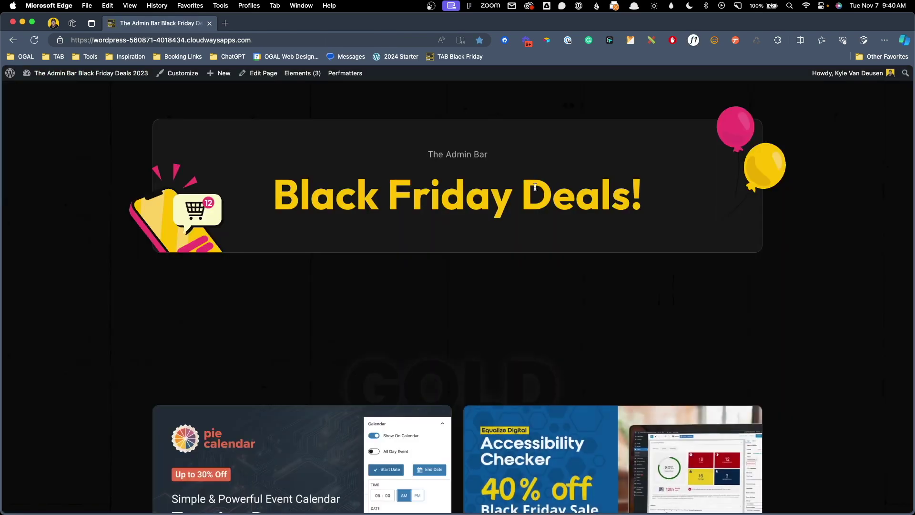
{"action": "scroll", "coordinate": [534, 188], "scroll_direction": "down", "scroll_amount": 20}
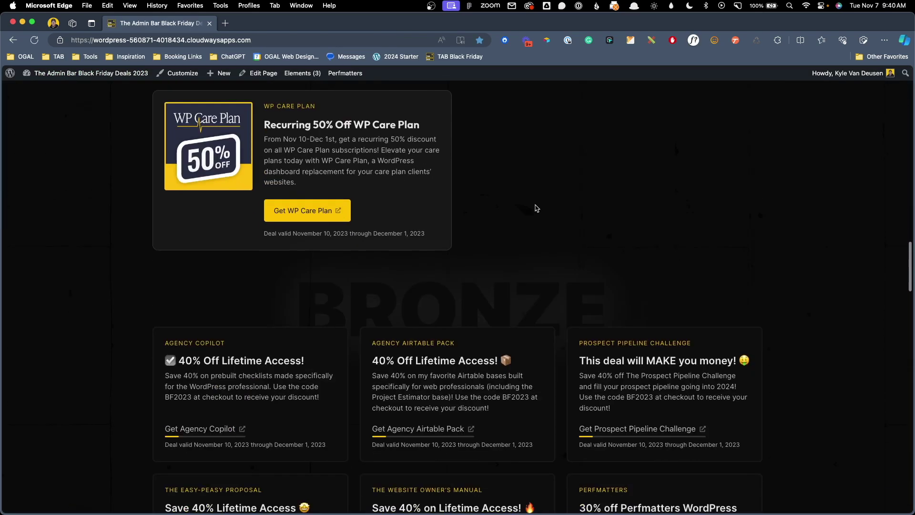
{"action": "scroll", "coordinate": [535, 208], "scroll_direction": "down", "scroll_amount": 4}
{"action": "right_click", "coordinate": [283, 233]}
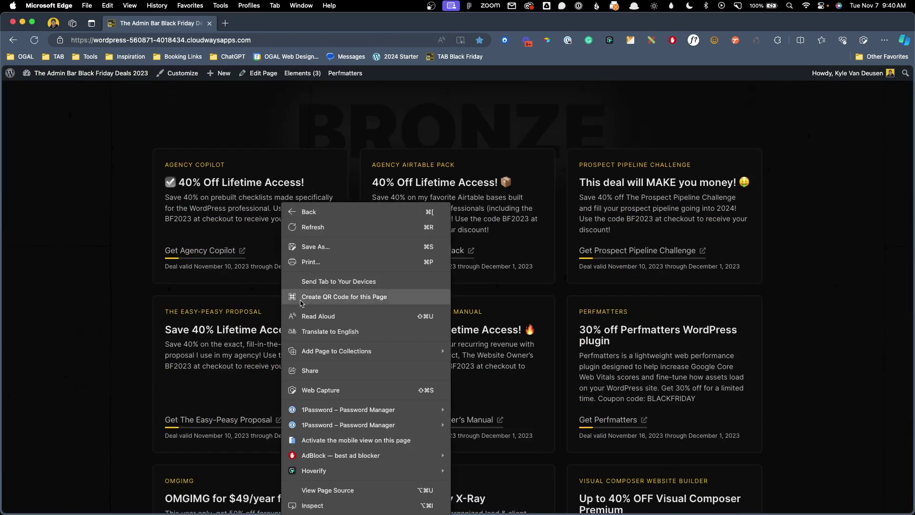
{"action": "left_click", "coordinate": [310, 505]}
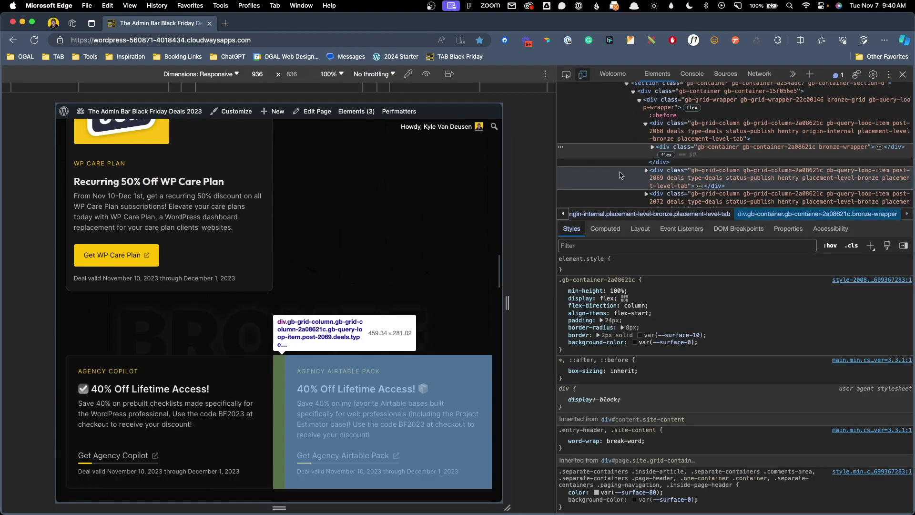
{"action": "left_click", "coordinate": [619, 130]}
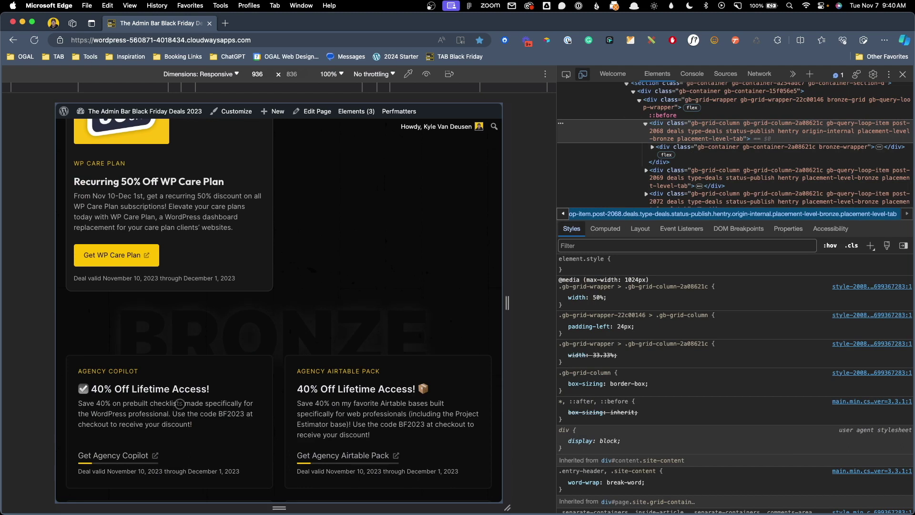
{"action": "double_click", "coordinate": [812, 135]}
{"action": "left_click_drag", "start_coordinate": [802, 134], "coordinate": [855, 137]}
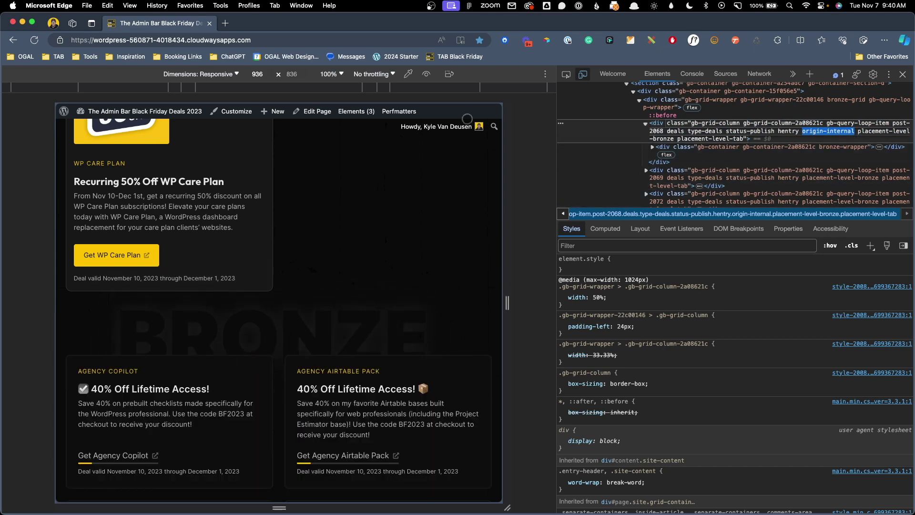
{"action": "left_click", "coordinate": [566, 74]}
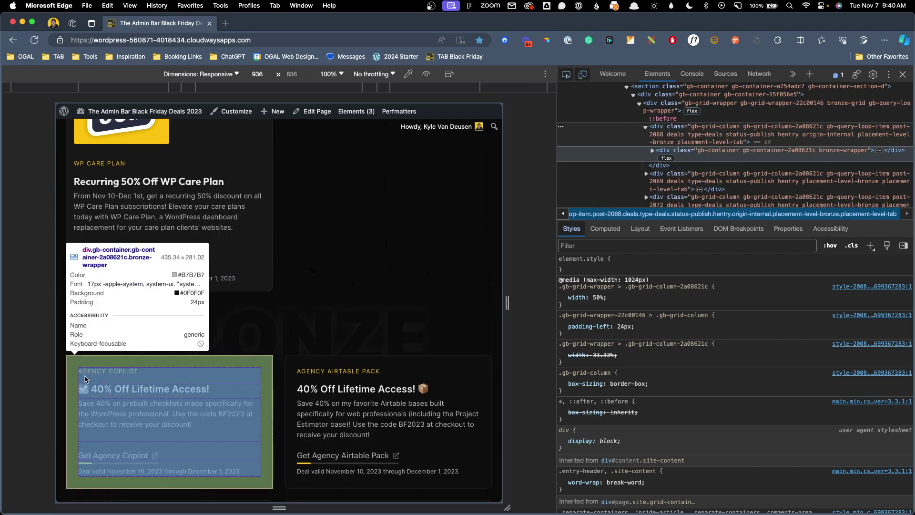
{"action": "left_click", "coordinate": [377, 419]}
{"action": "left_click", "coordinate": [687, 180]}
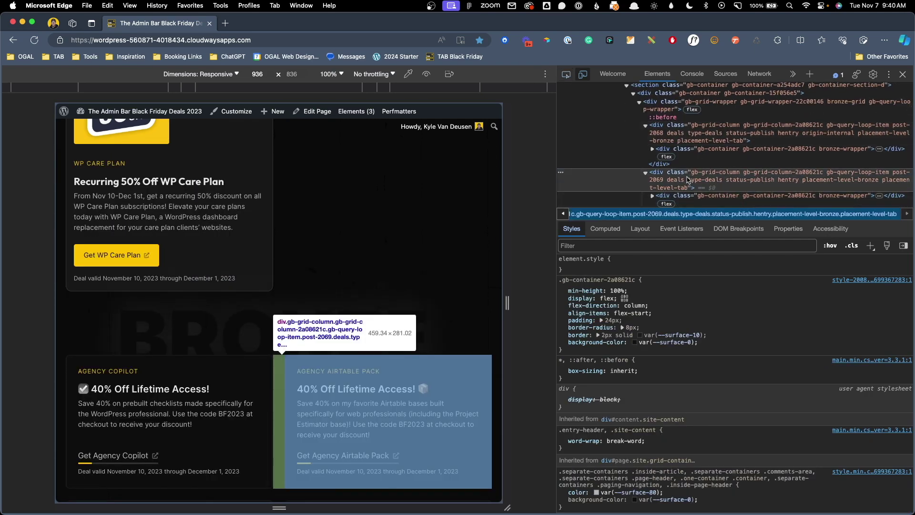
{"action": "scroll", "coordinate": [799, 172], "scroll_direction": "down", "scroll_amount": 1}
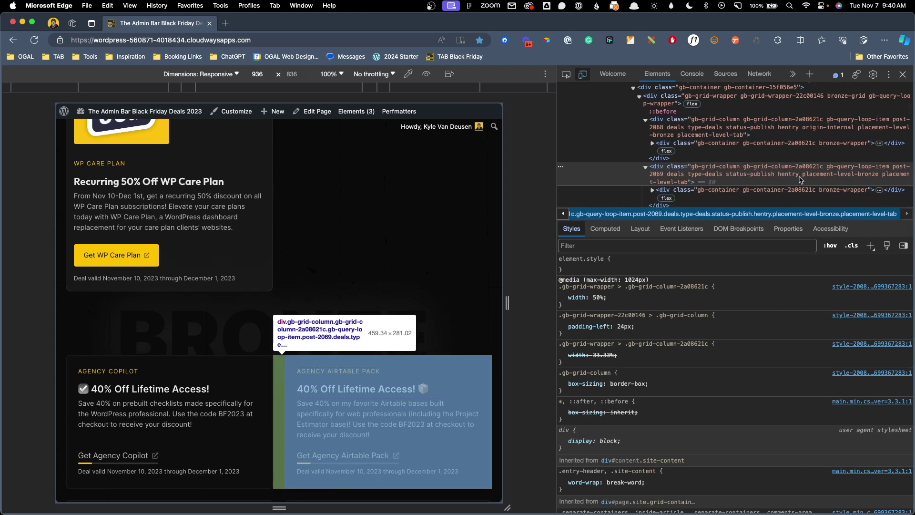
{"action": "left_click", "coordinate": [903, 74]}
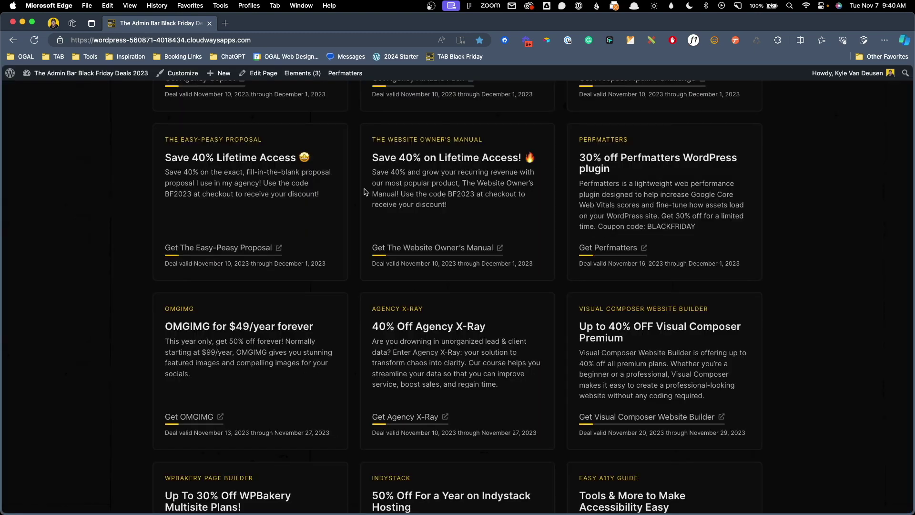
- Add '.origin-internal{ outline: 1px solid red; }' in the Customizer's Additional CSS
{"action": "left_click", "coordinate": [183, 75]}
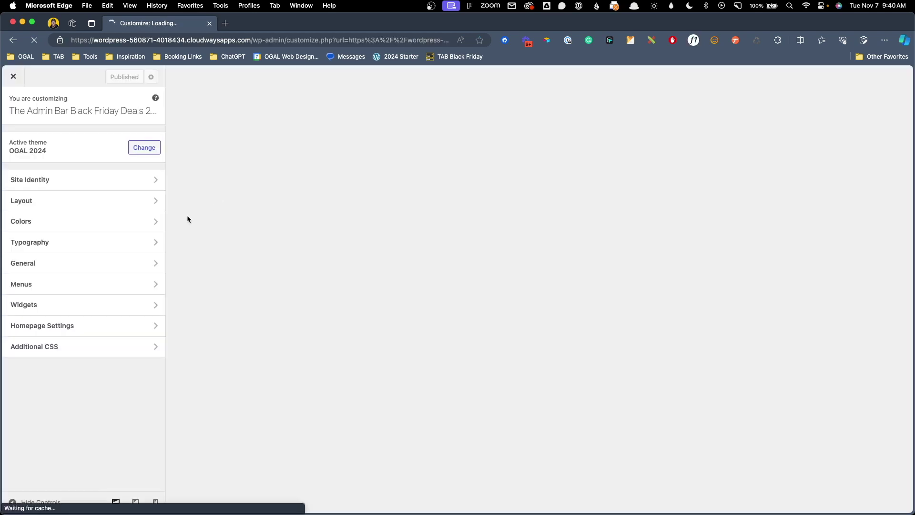
{"action": "left_click", "coordinate": [141, 352]}
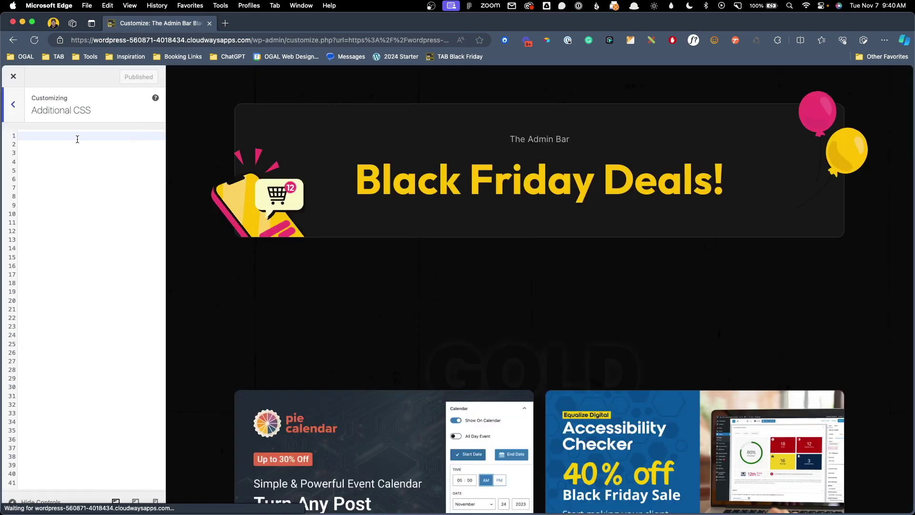
{"action": "scroll", "coordinate": [395, 265], "scroll_direction": "down", "scroll_amount": 20}
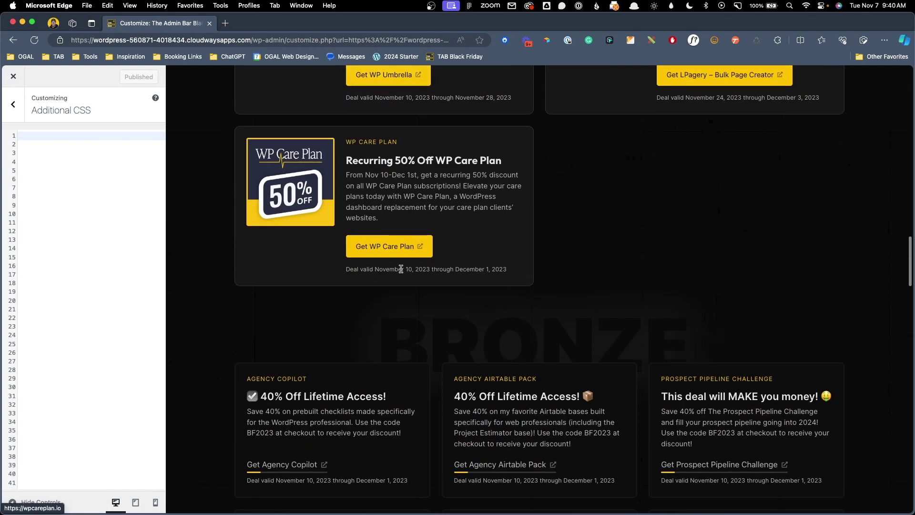
{"action": "scroll", "coordinate": [401, 270], "scroll_direction": "down", "scroll_amount": 5}
{"action": "left_click", "coordinate": [61, 136]}
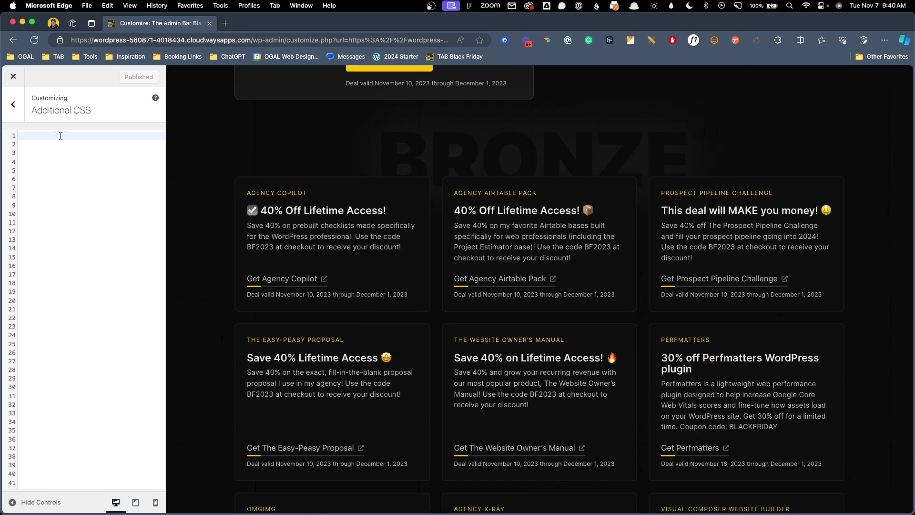
{"action": "type", "text": ".origin-"}
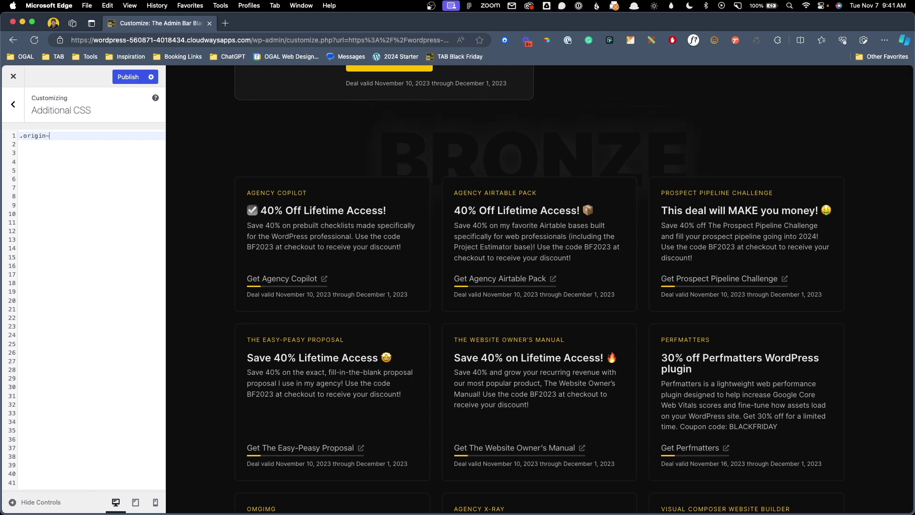
{"action": "type", "text": "internal{"}
{"action": "key", "text": "Return"}
{"action": "type", "text": "outline: 1px"}
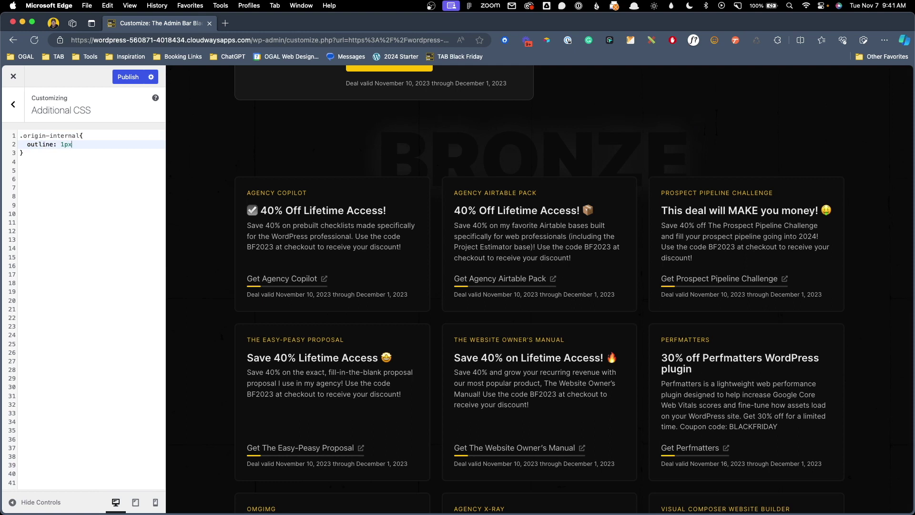
{"action": "type", "text": " solid red;"}
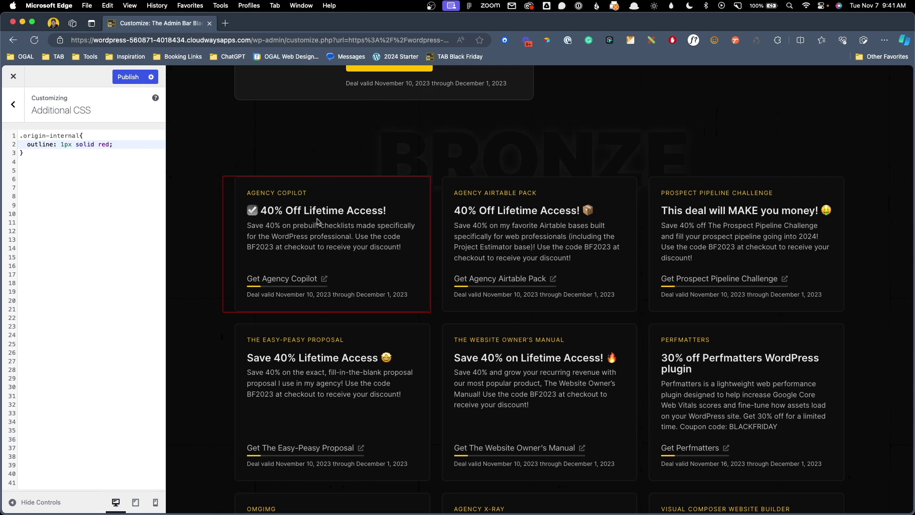
{"action": "left_click_drag", "start_coordinate": [135, 148], "coordinate": [29, 144]}
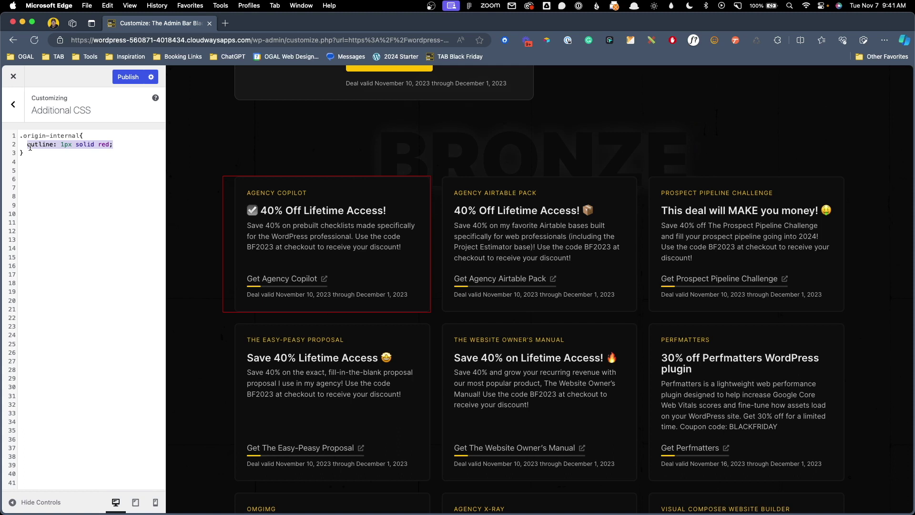
- Replace the outline with 'position: relative;' and start a .origin-internal::after rule
{"action": "type", "text": "position: relative;"}
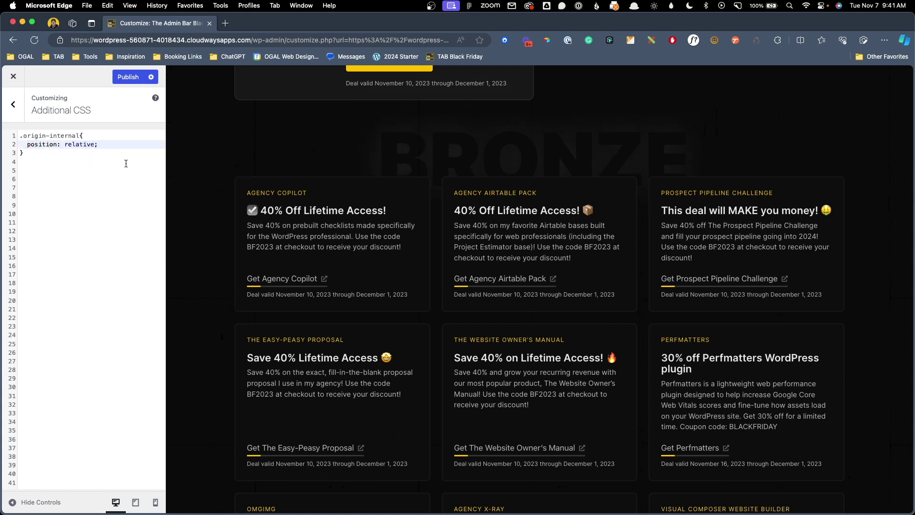
{"action": "key", "text": "Down"}
{"action": "key", "text": "Down"}
{"action": "key", "text": "Down"}
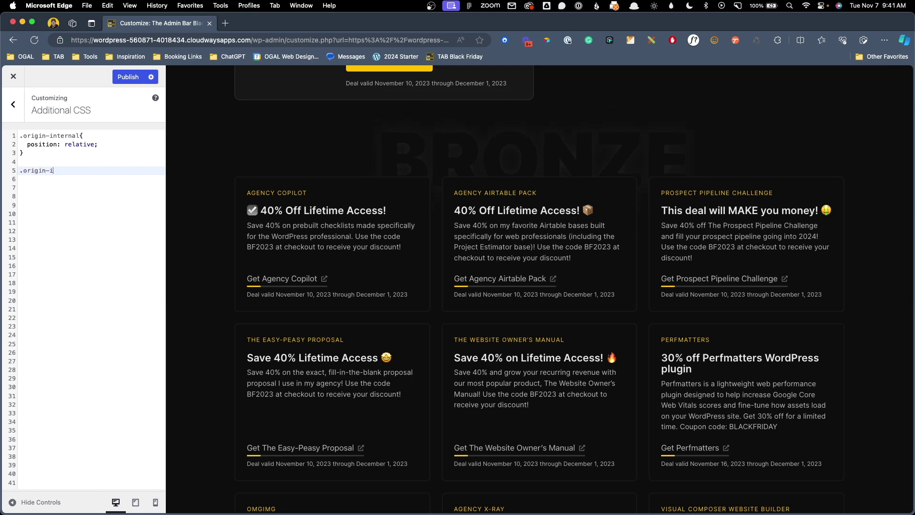
{"action": "type", "text": ".origin-internal:"}
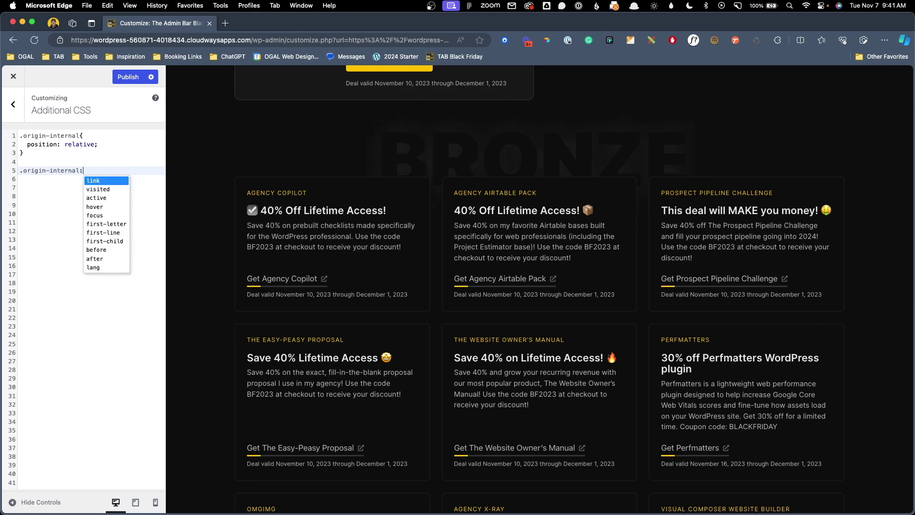
{"action": "type", "text": ":after"}
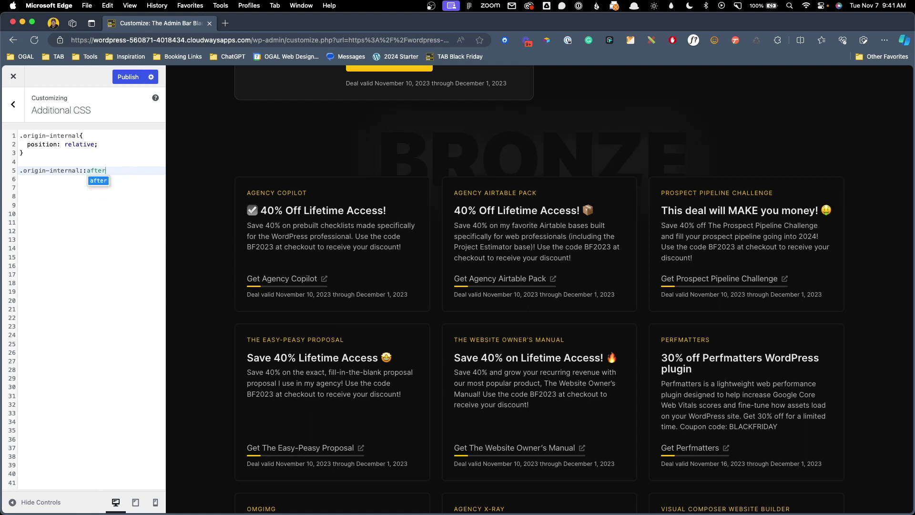
{"action": "key", "text": "Return"}
{"action": "type", "text": "{"}
{"action": "key", "text": "Return"}
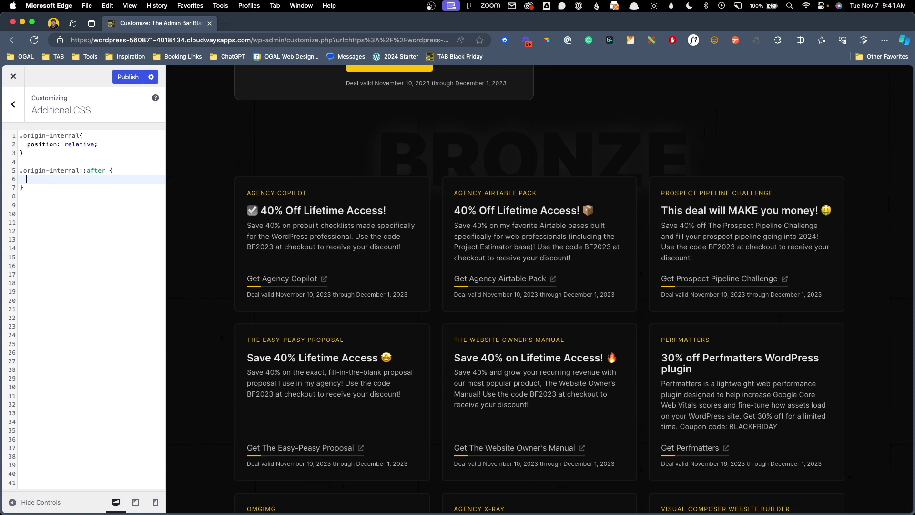
- Give the ::after badge position absolute, empty content, and 20px width and height
{"action": "type", "text": "position: ab"}
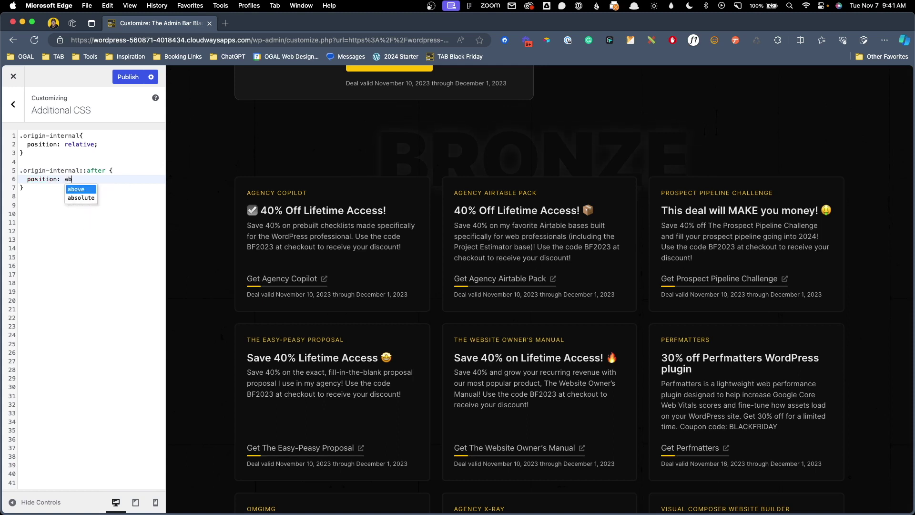
{"action": "type", "text": "solute;"}
{"action": "key", "text": "Return"}
{"action": "type", "text": "contnt;"}
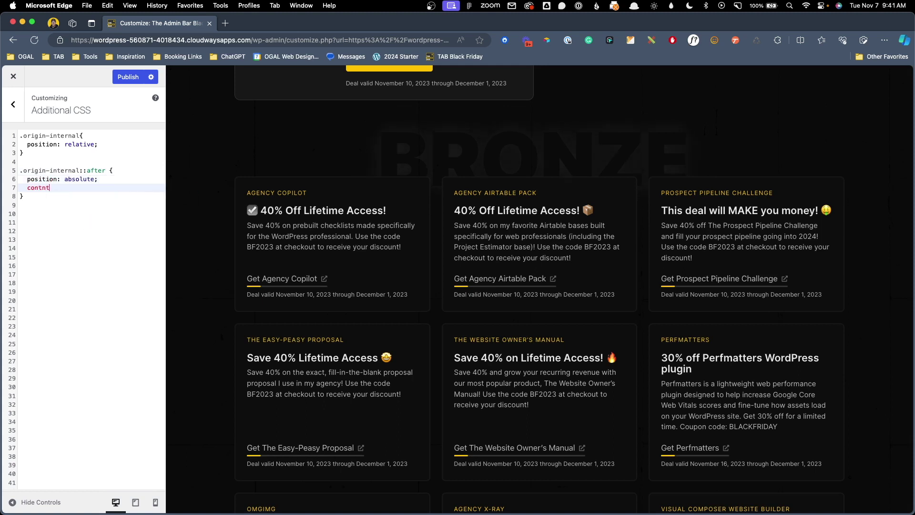
{"action": "key", "text": "BackSpace"}
{"action": "key", "text": "BackSpace"}
{"action": "key", "text": "BackSpace"}
{"action": "type", "text": "ent: ''"}
{"action": "key", "text": "Return"}
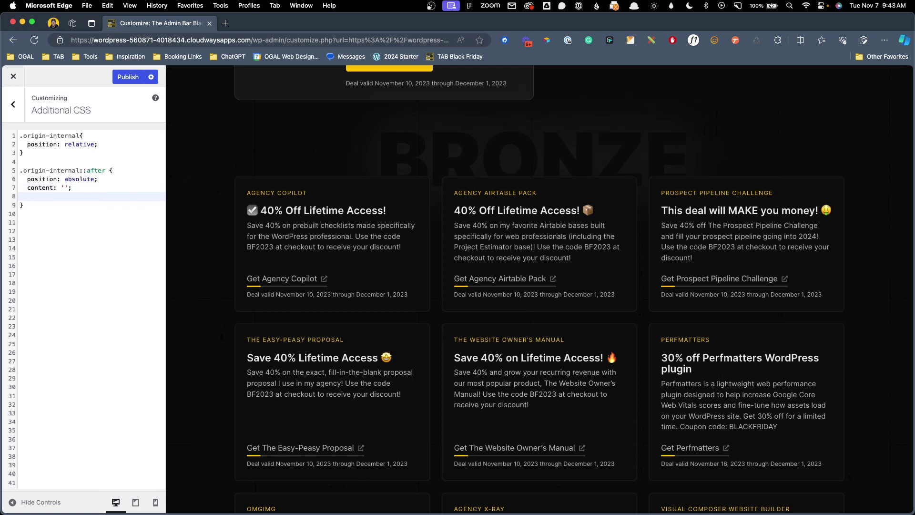
{"action": "type", "text": "width: 20px;"}
{"action": "key", "text": "Return"}
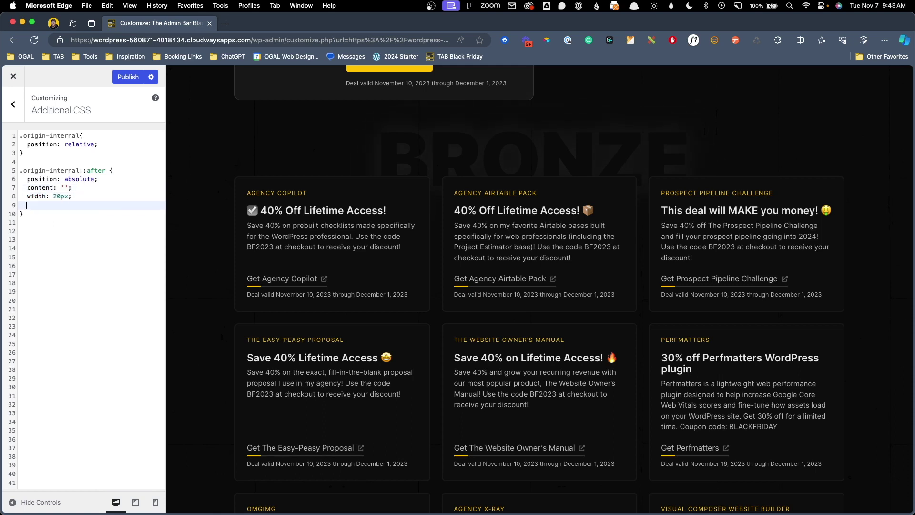
{"action": "type", "text": "height: 20px;"}
{"action": "key", "text": "Return"}
- Set the badge's background-image to the pasted sealed-pink.svg URL and background-size to contain
{"action": "type", "text": "background-"}
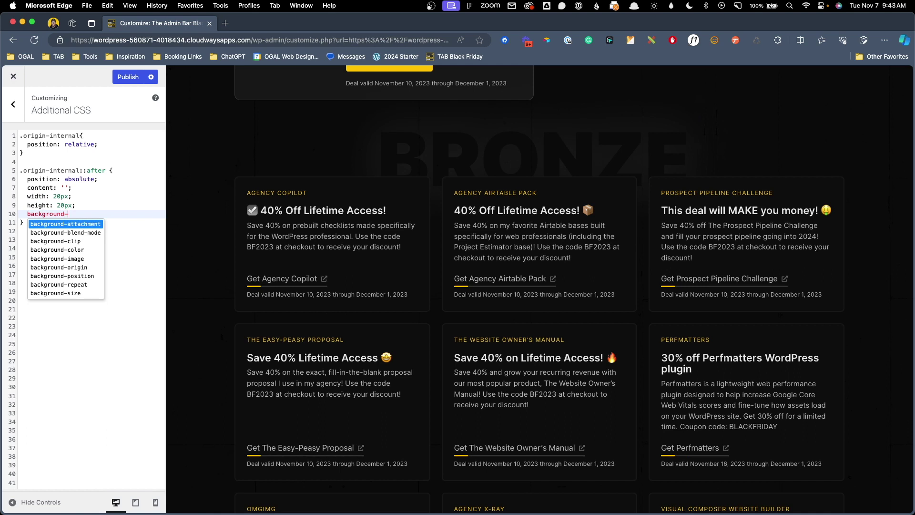
{"action": "type", "text": "image: "}
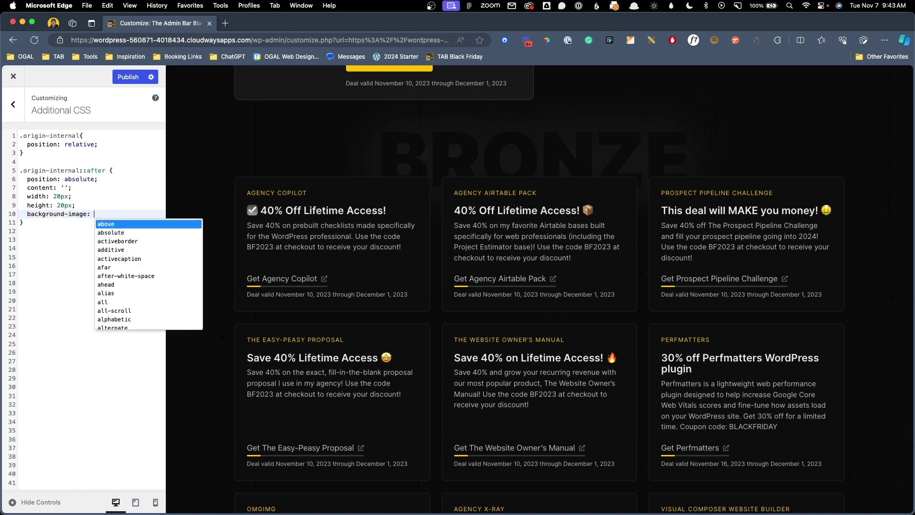
{"action": "type", "text": "u"}
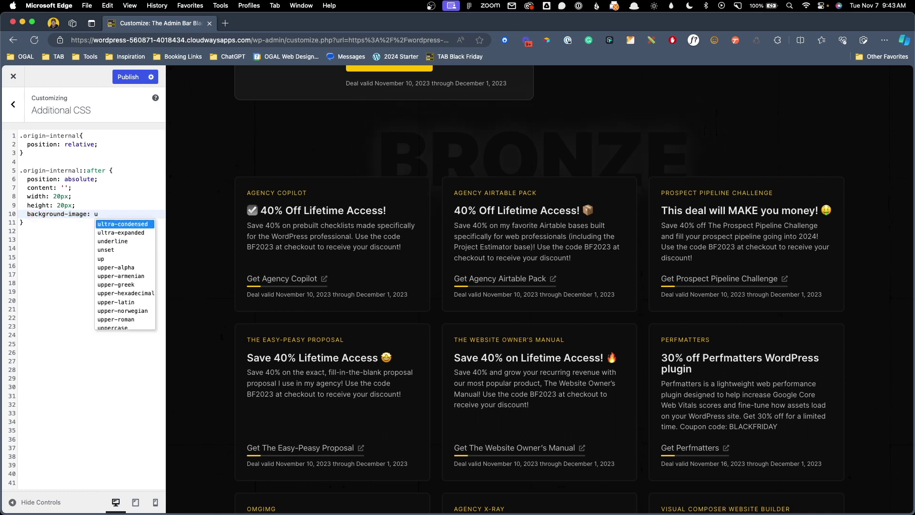
{"action": "type", "text": "rl("}
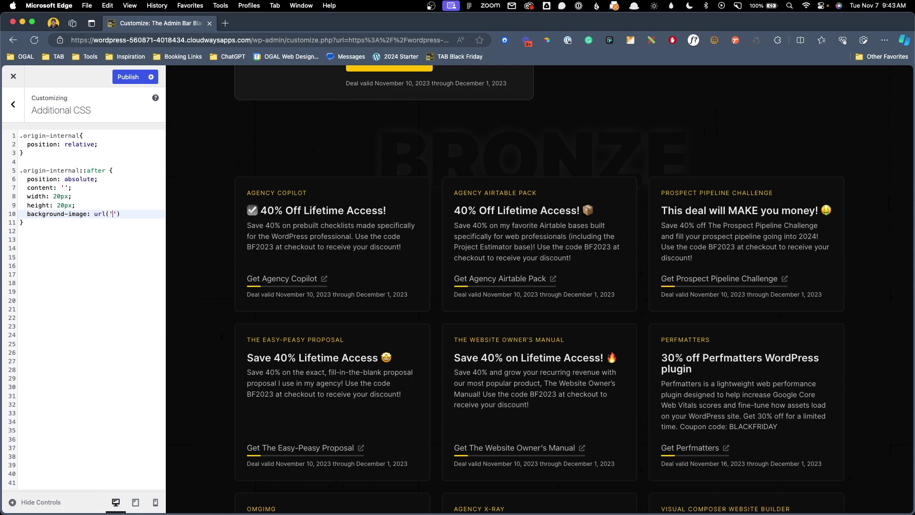
{"action": "type", "text": "'"}
{"action": "type", "text": "https://wordpress-560871-4018434.cloudwaysapps.com/wp-content/uploads/2023/11/sealed-pink.svg"}
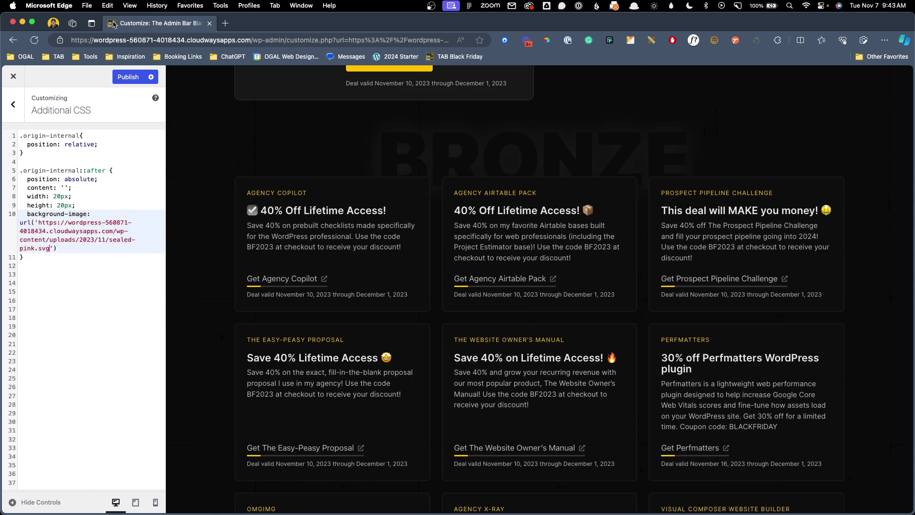
{"action": "key", "text": "Right"}
{"action": "type", "text": ";"}
{"action": "key", "text": "Return"}
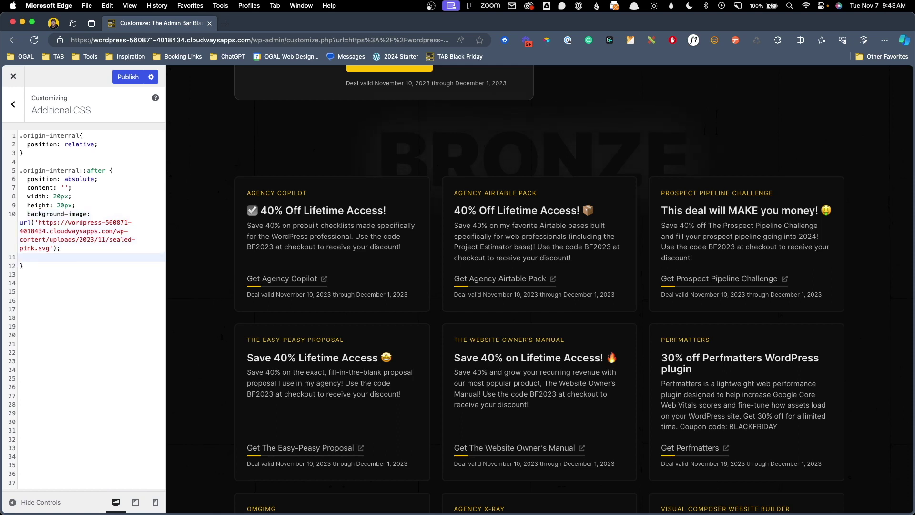
{"action": "type", "text": "background-"}
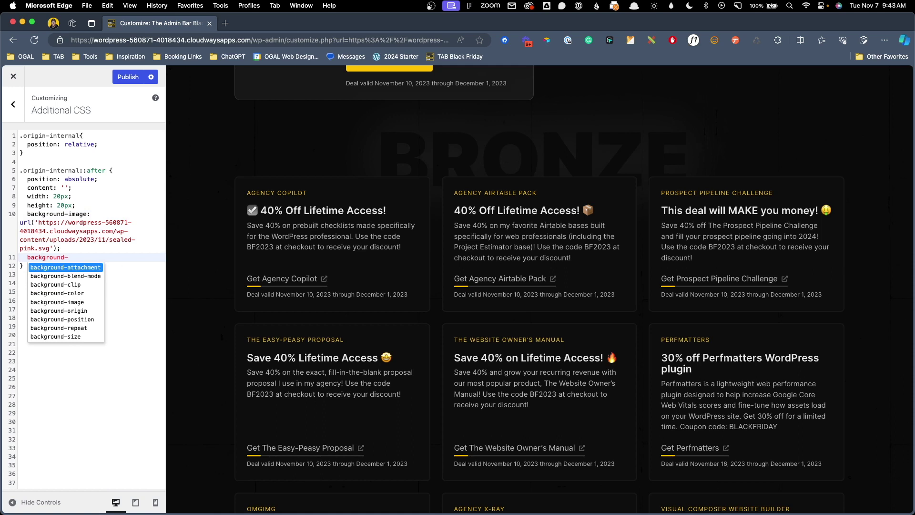
{"action": "type", "text": "size"}
{"action": "key", "text": "Return"}
{"action": "type", "text": "conaine"}
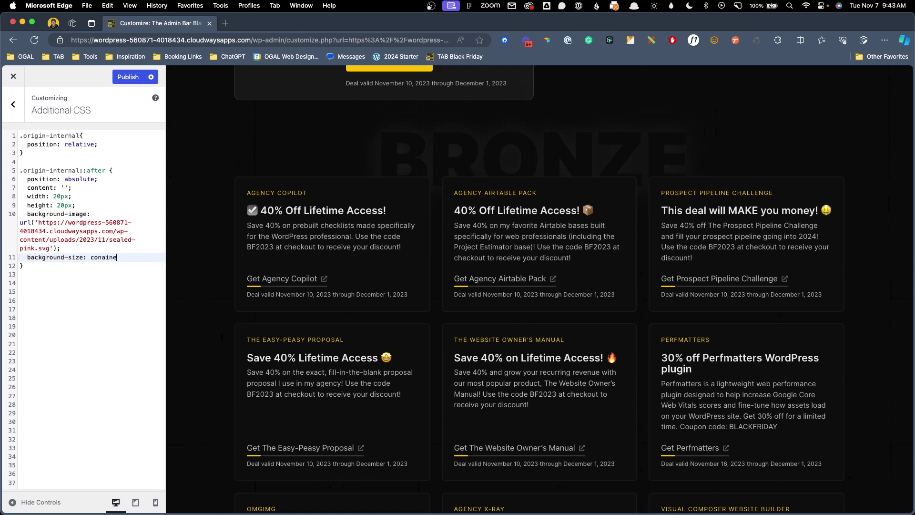
{"action": "type", "text": "i"}
{"action": "key", "text": "Return"}
{"action": "type", "text": ";"}
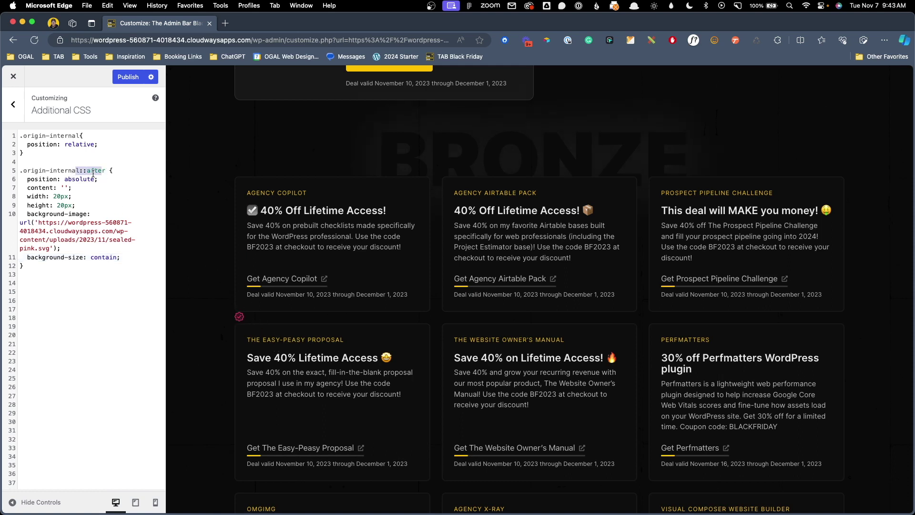
- Add 'top: 24px;' and 'right: 24px;' to the ::after badge rule and publish the CSS
{"action": "left_click", "coordinate": [93, 170]}
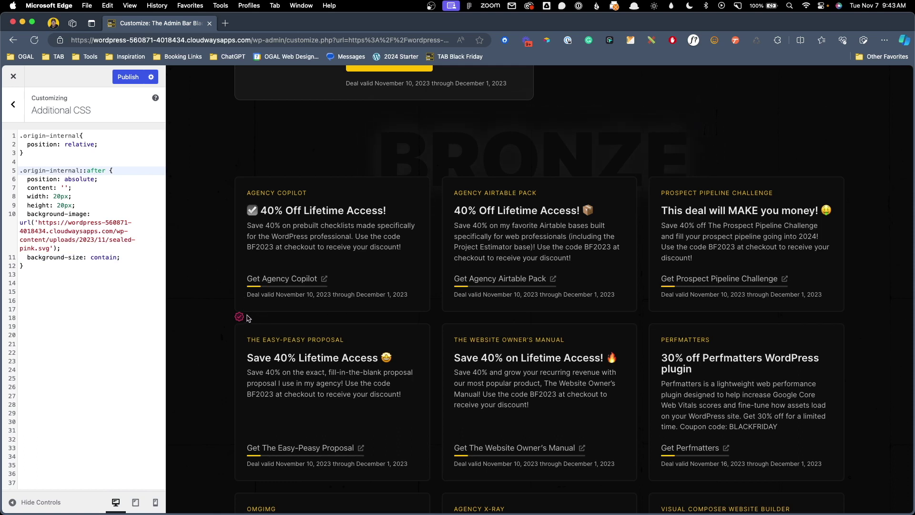
{"action": "left_click", "coordinate": [137, 259]}
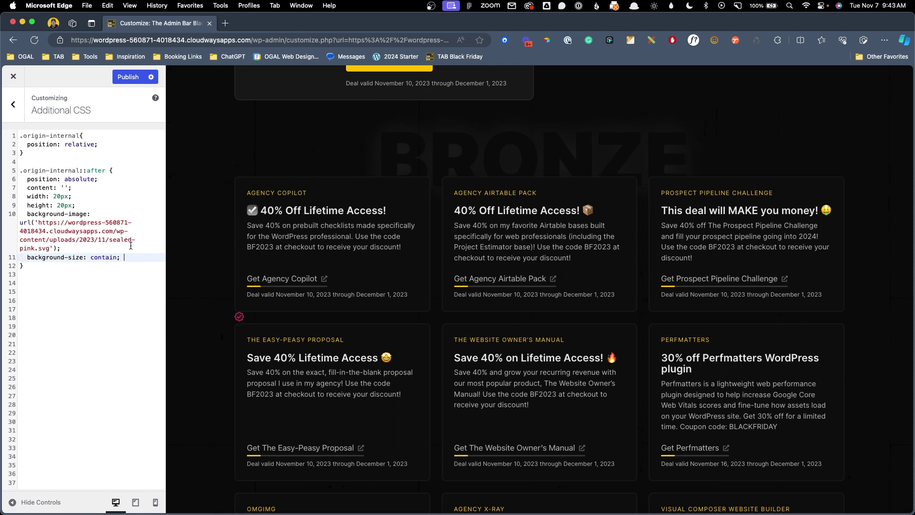
{"action": "key", "text": "Return"}
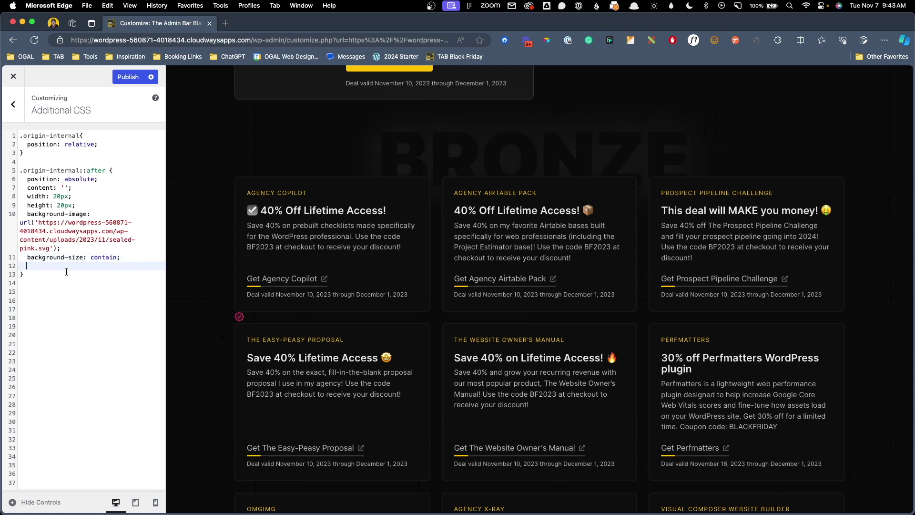
{"action": "type", "text": "top"}
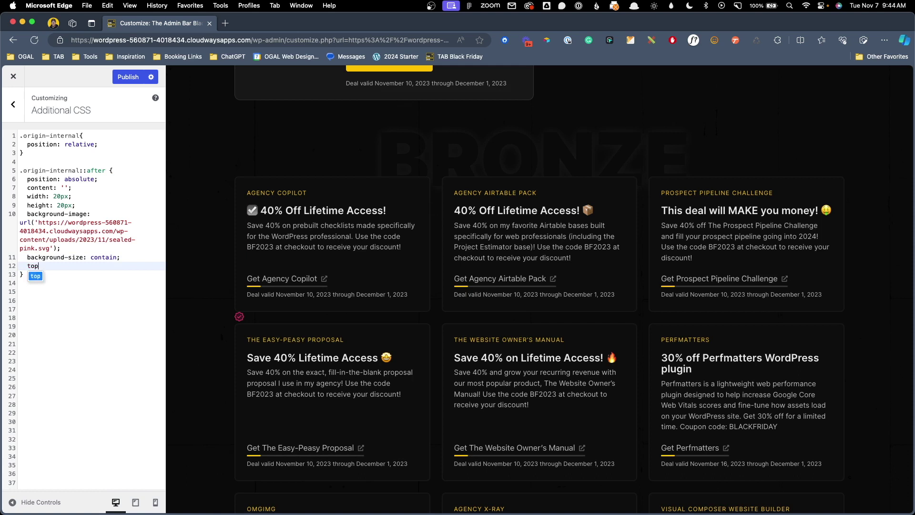
{"action": "type", "text": ": 24px;"}
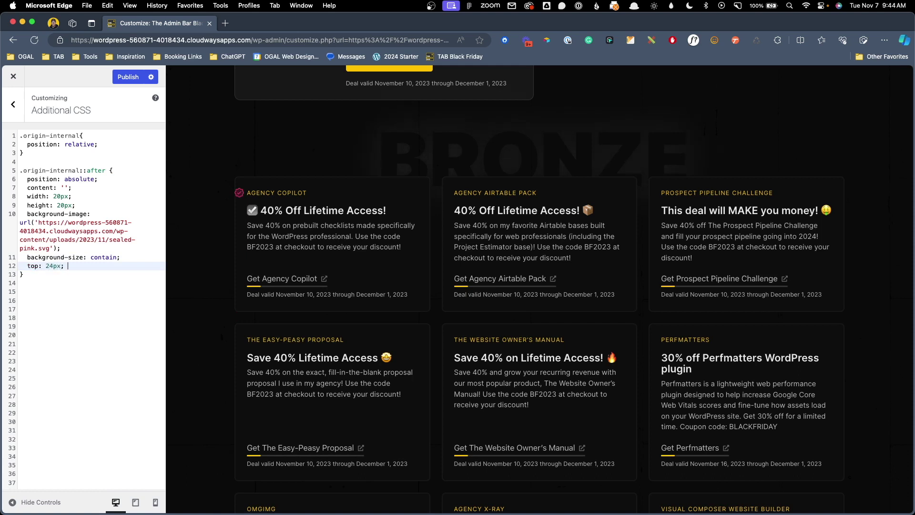
{"action": "key", "text": "Return"}
{"action": "type", "text": "right: 24p"}
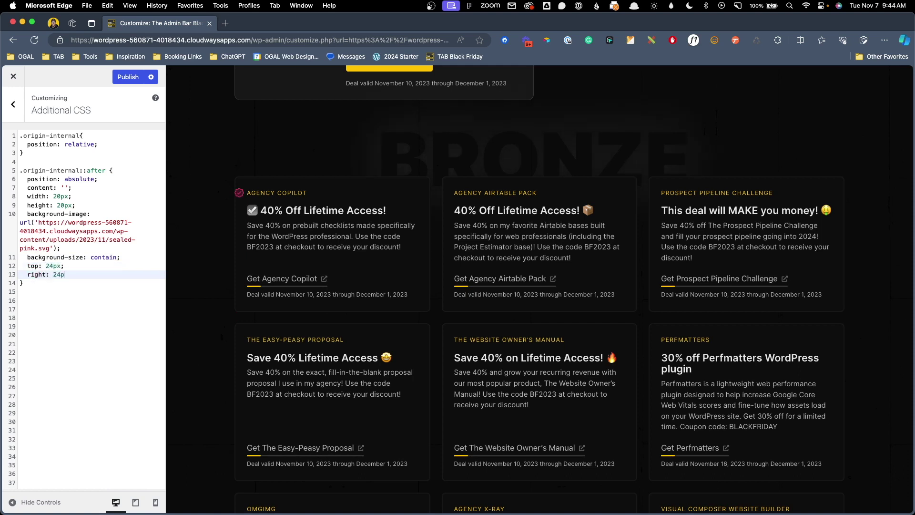
{"action": "type", "text": "x;"}
{"action": "left_click", "coordinate": [118, 81]}
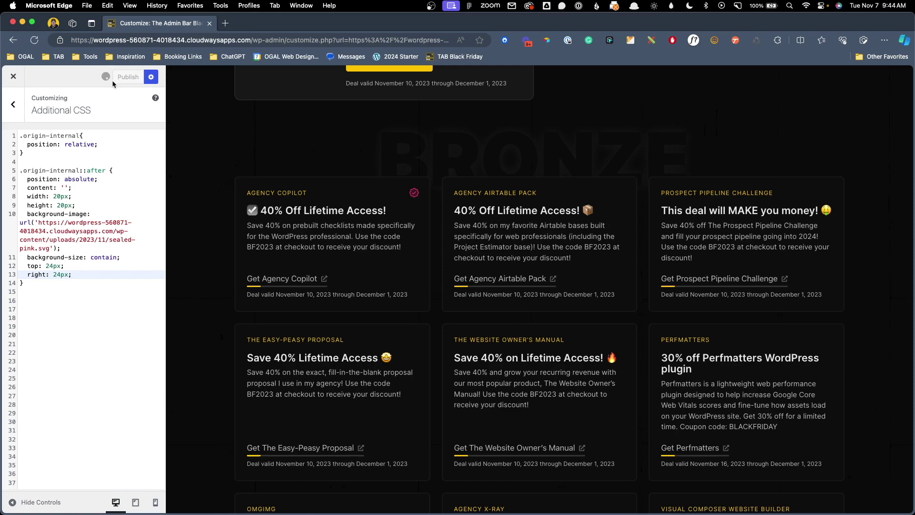
{"action": "left_click", "coordinate": [19, 75]}
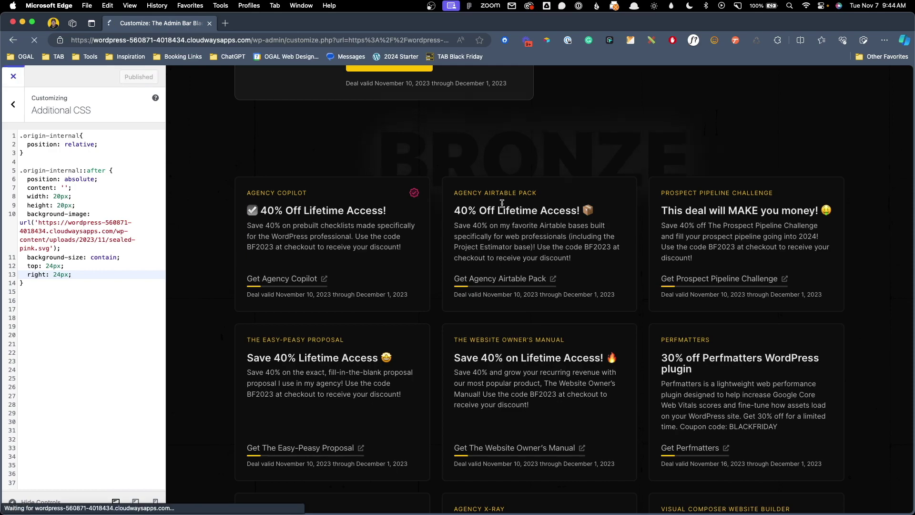
- In Deals > All Deals, give Agency Airtable Pack the Internal origin via Quick Edit
{"action": "scroll", "coordinate": [548, 260], "scroll_direction": "down", "scroll_amount": 20}
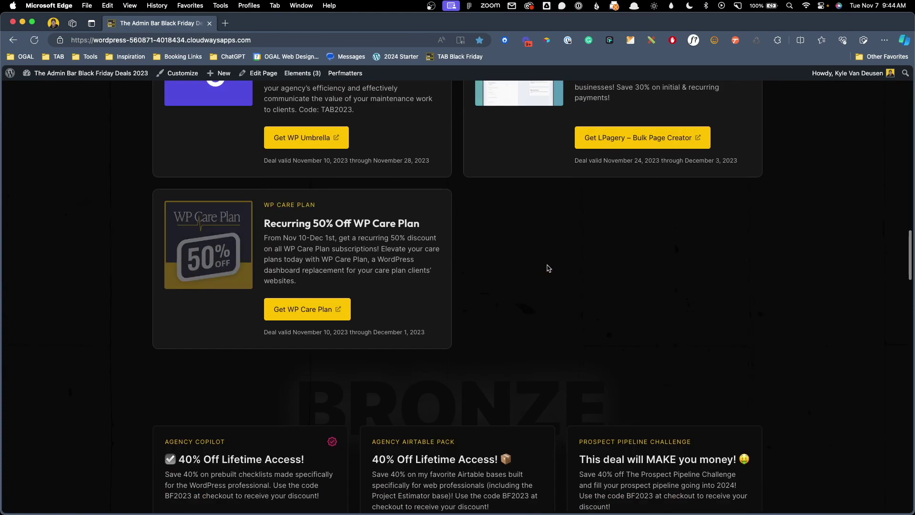
{"action": "scroll", "coordinate": [492, 244], "scroll_direction": "up", "scroll_amount": 5}
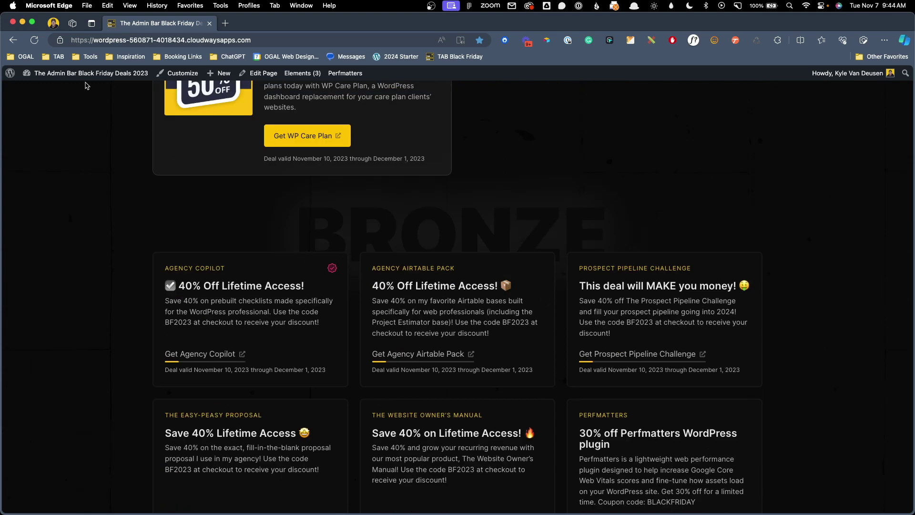
{"action": "mouse_move", "coordinate": [87, 77]}
{"action": "left_click", "coordinate": [76, 96]}
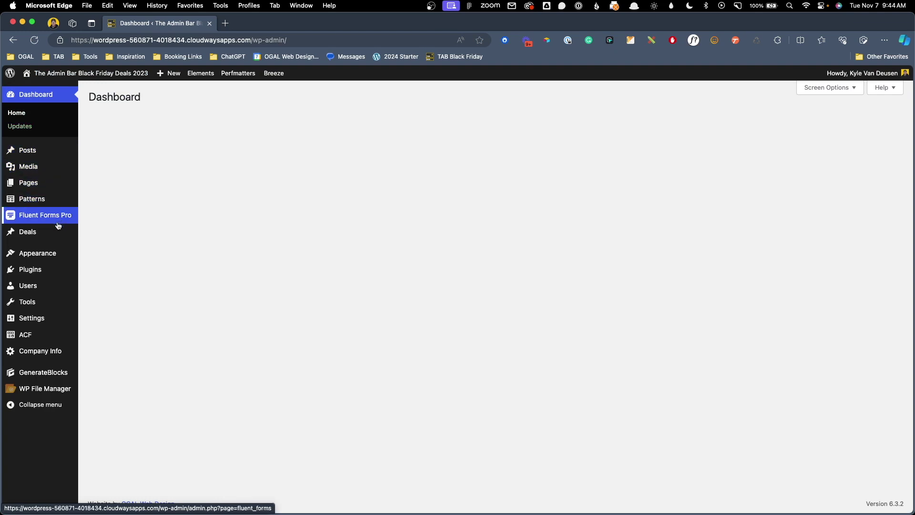
{"action": "mouse_move", "coordinate": [57, 231]}
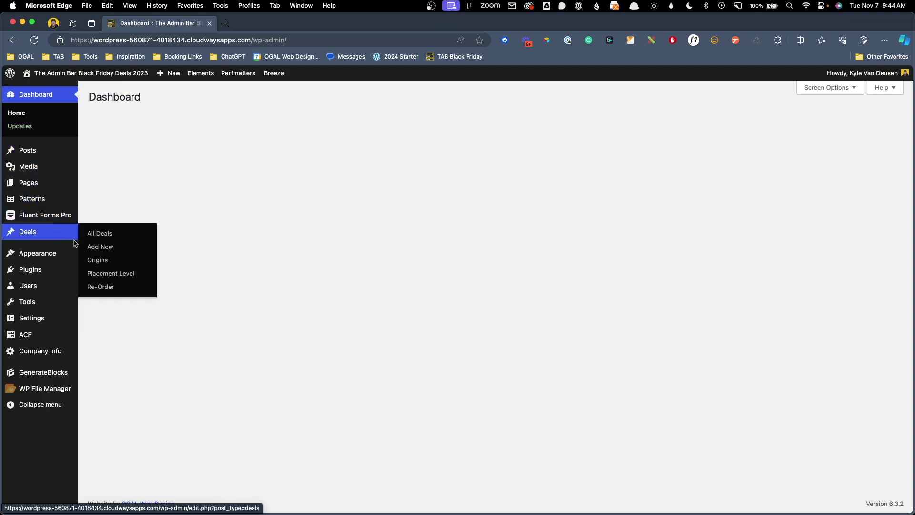
{"action": "left_click", "coordinate": [114, 233]}
{"action": "scroll", "coordinate": [204, 246], "scroll_direction": "down", "scroll_amount": 2}
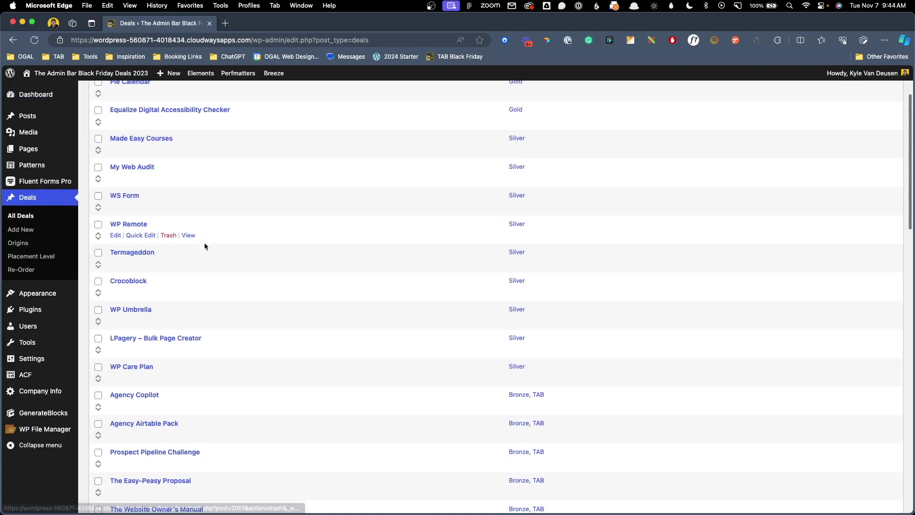
{"action": "scroll", "coordinate": [204, 246], "scroll_direction": "down", "scroll_amount": 5}
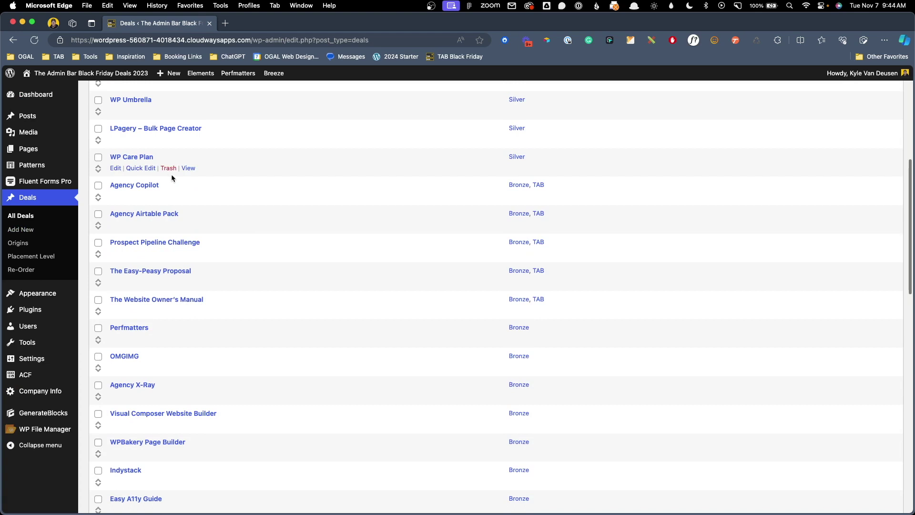
{"action": "left_click", "coordinate": [149, 227]}
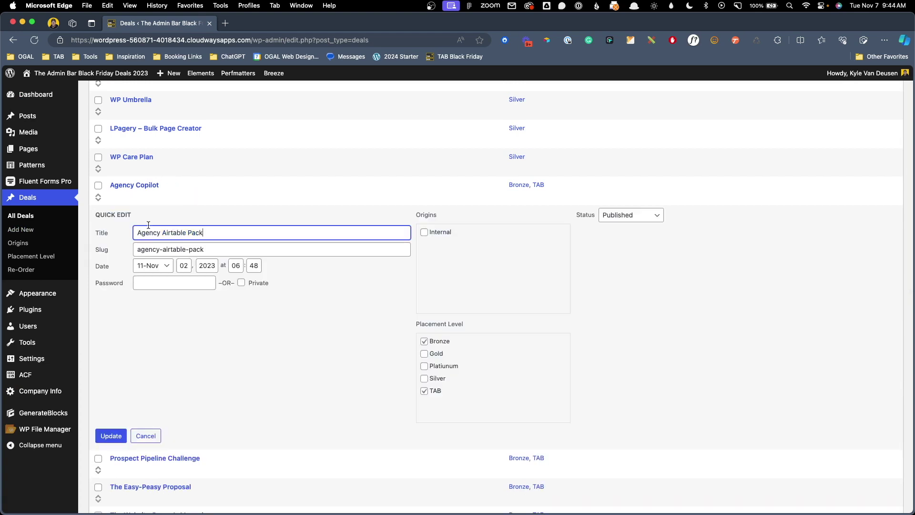
{"action": "left_click", "coordinate": [443, 232]}
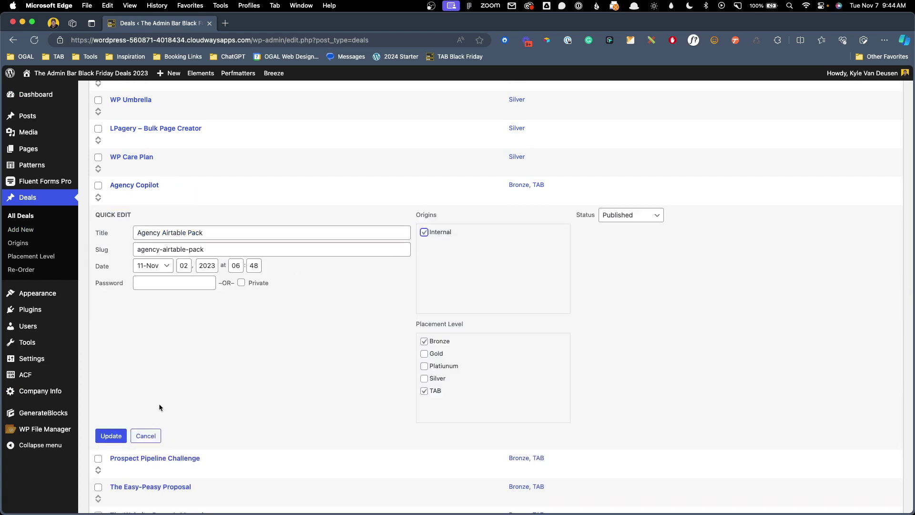
{"action": "left_click", "coordinate": [111, 436]}
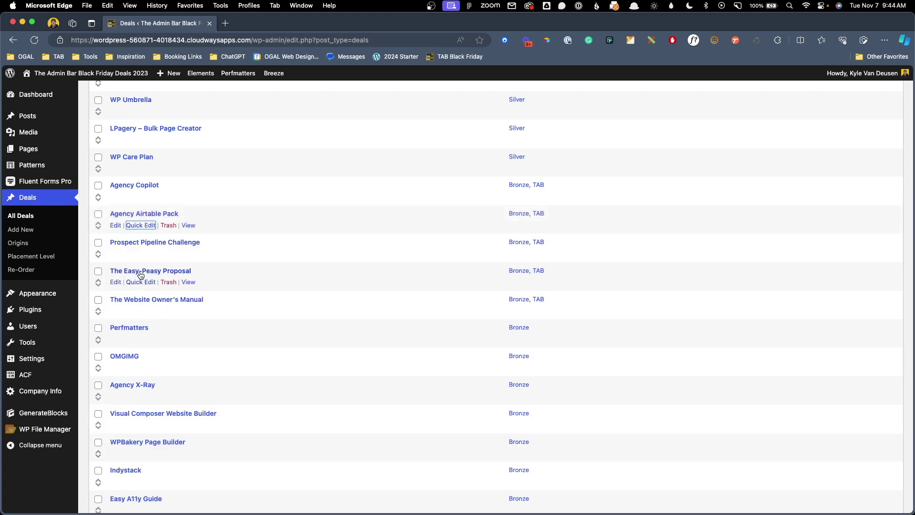
- Add the Internal origin to Prospect Pipeline Challenge and The Easy-Peasy Proposal via Quick Edit
{"action": "left_click", "coordinate": [140, 253]}
{"action": "left_click", "coordinate": [448, 260]}
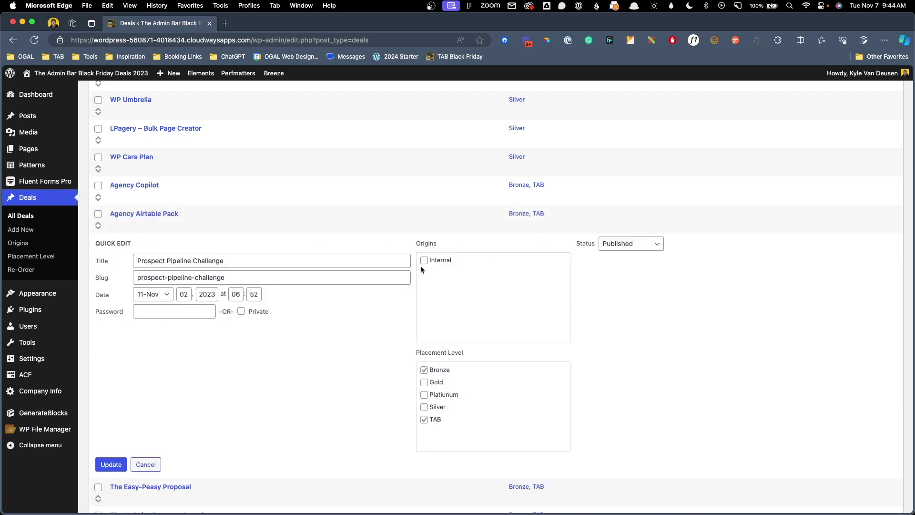
{"action": "left_click", "coordinate": [111, 464]}
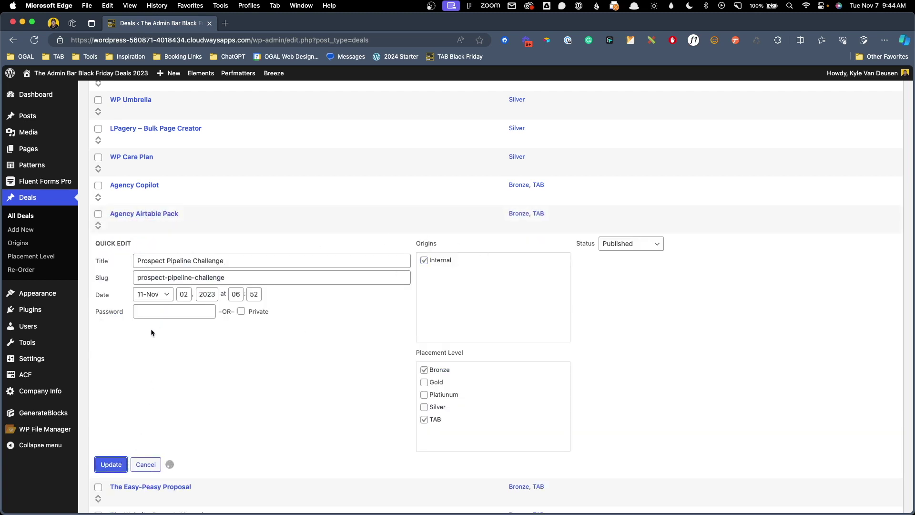
{"action": "left_click", "coordinate": [129, 339]}
{"action": "left_click", "coordinate": [438, 289]}
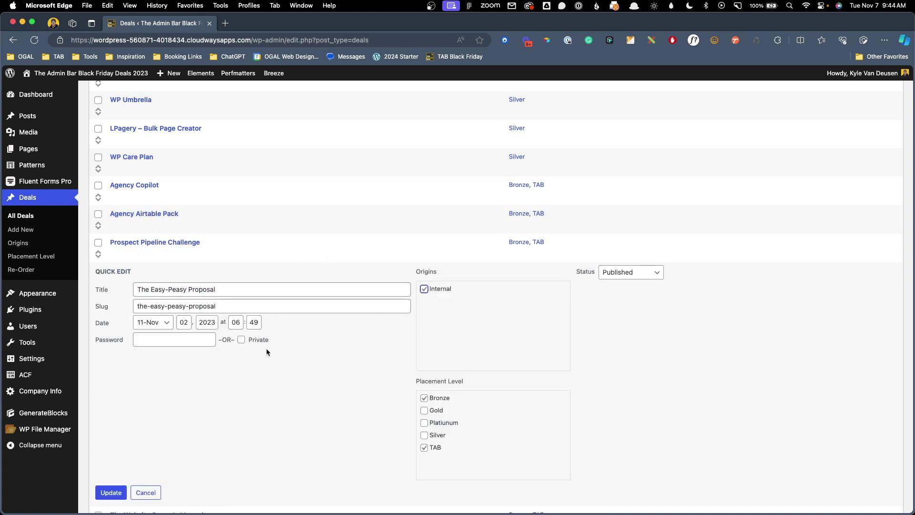
{"action": "left_click", "coordinate": [116, 491]}
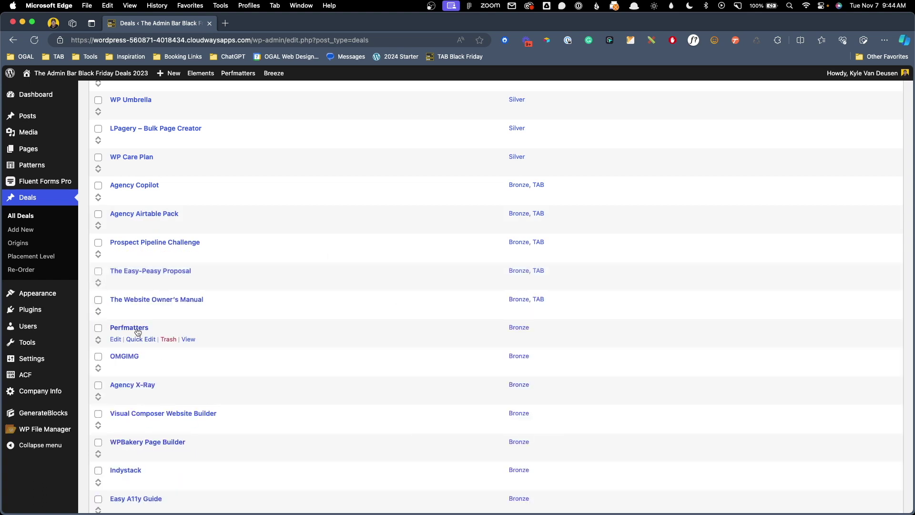
- Give The Website Owner's Manual the Internal origin via Quick Edit and update it
{"action": "left_click", "coordinate": [139, 311]}
{"action": "left_click", "coordinate": [424, 317]}
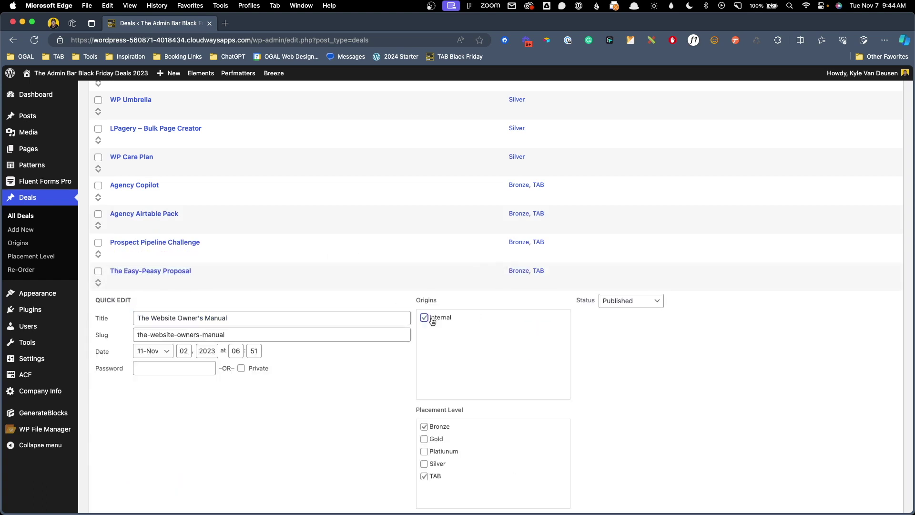
{"action": "scroll", "coordinate": [279, 371], "scroll_direction": "down", "scroll_amount": 10}
{"action": "left_click", "coordinate": [120, 155]}
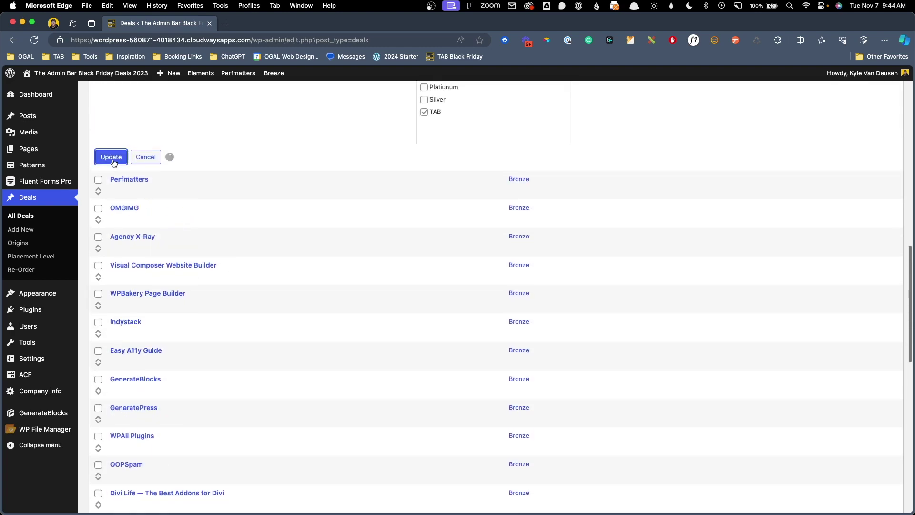
- Visit the live deals page and scroll through it to check the seal badges on Internal deals
{"action": "left_click", "coordinate": [125, 93]}
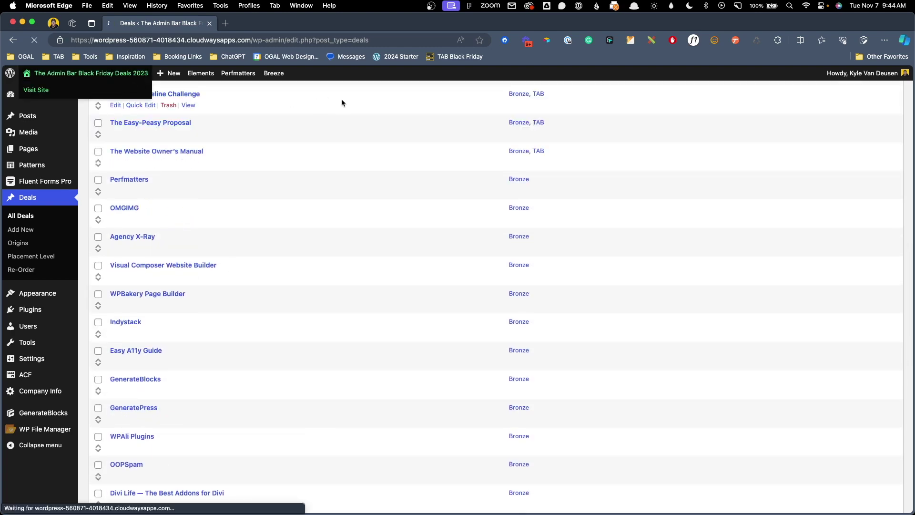
{"action": "scroll", "coordinate": [426, 238], "scroll_direction": "down", "scroll_amount": 20}
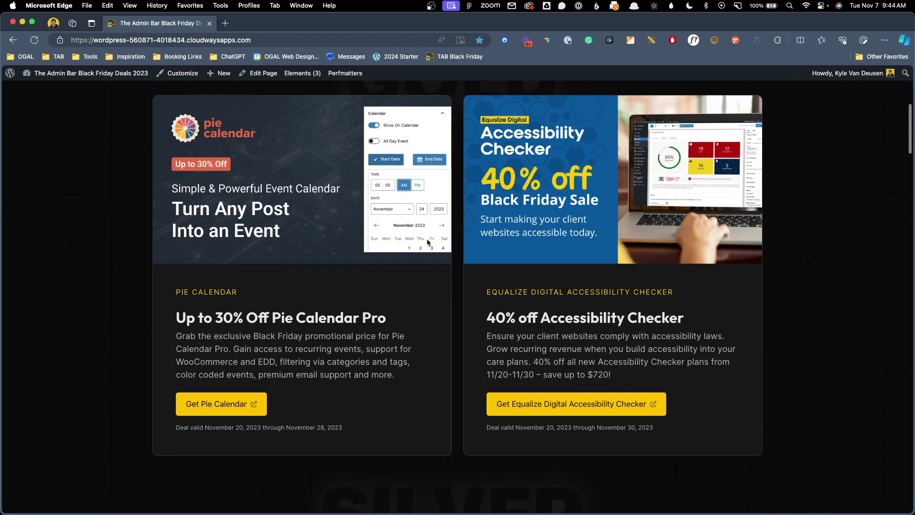
{"action": "scroll", "coordinate": [430, 251], "scroll_direction": "down", "scroll_amount": 20}
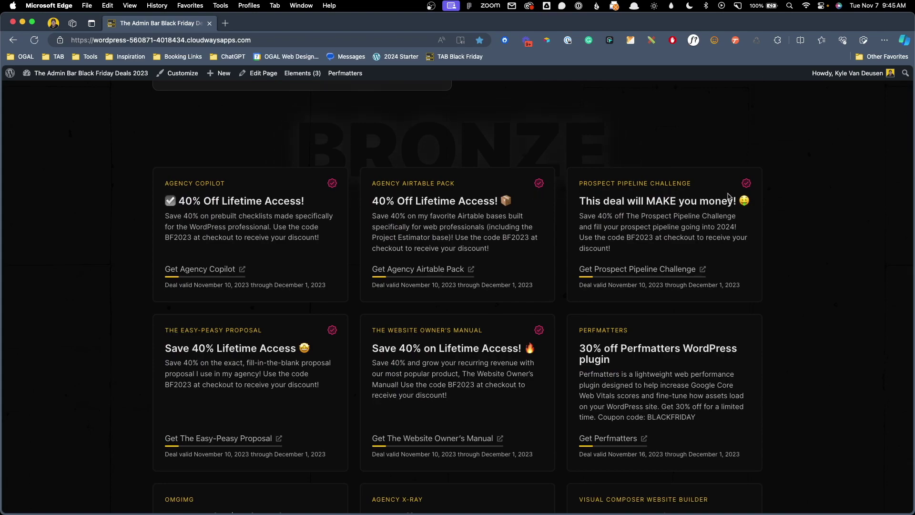
{"action": "scroll", "coordinate": [428, 233], "scroll_direction": "down", "scroll_amount": 20}
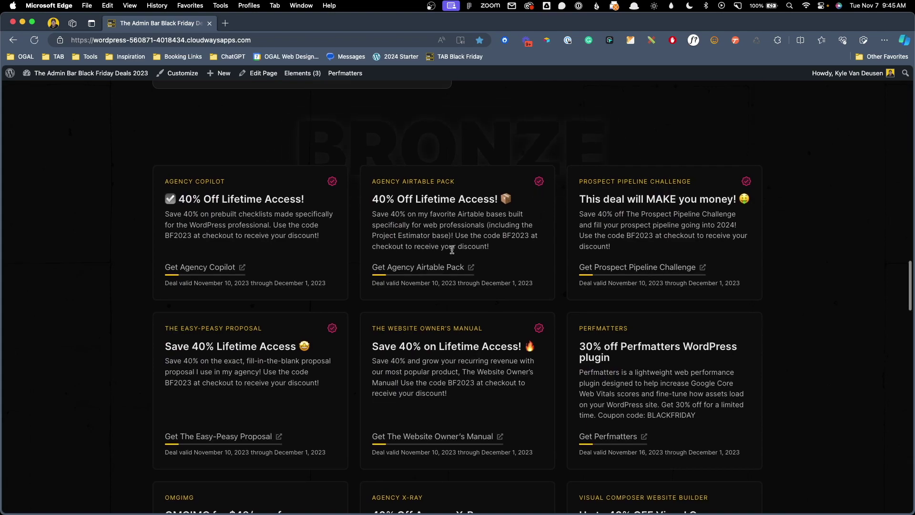
{"action": "scroll", "coordinate": [566, 358], "scroll_direction": "down", "scroll_amount": 10}
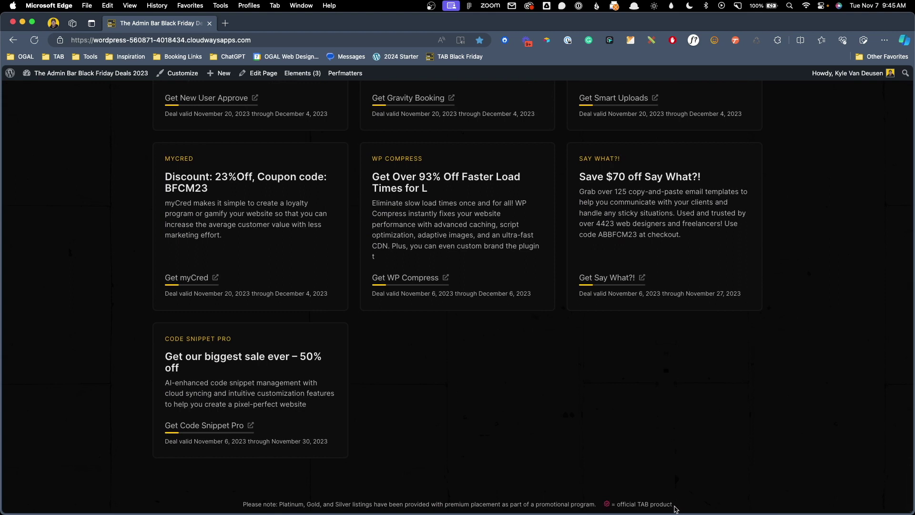
{"action": "left_click_drag", "start_coordinate": [674, 509], "coordinate": [612, 505]}
{"action": "left_click", "coordinate": [605, 507]}
{"action": "scroll", "coordinate": [691, 446], "scroll_direction": "up", "scroll_amount": 20}
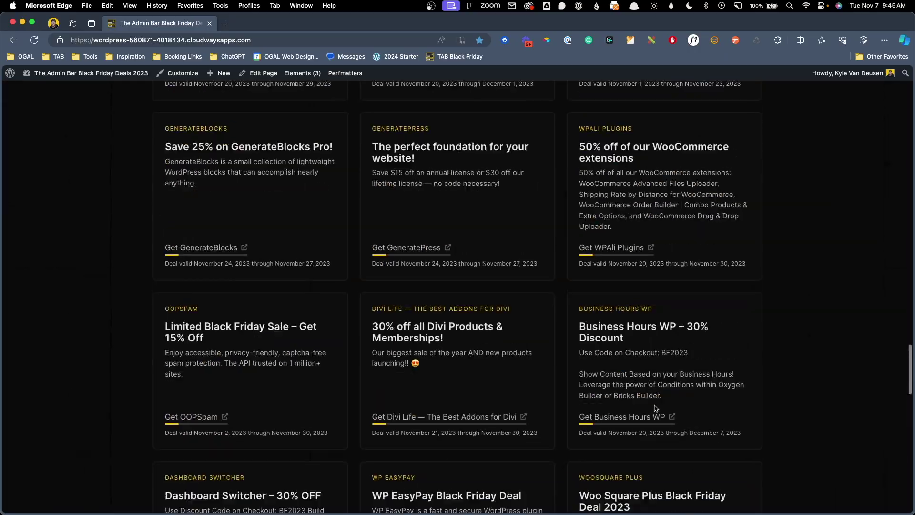